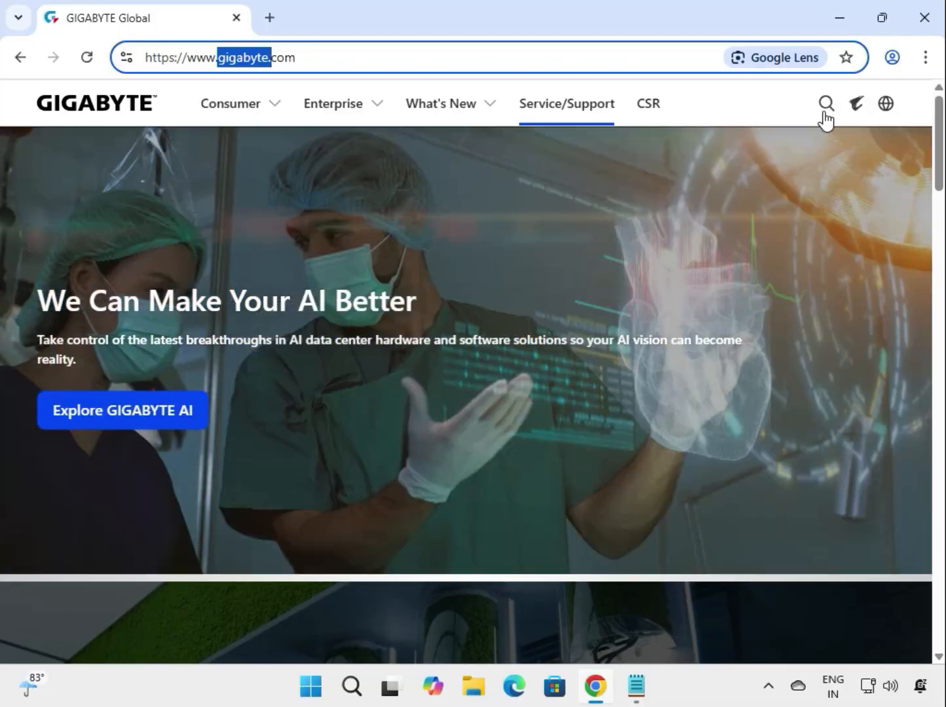
Search the GIGABYTE website for "B650M K".
left_click(824, 113)
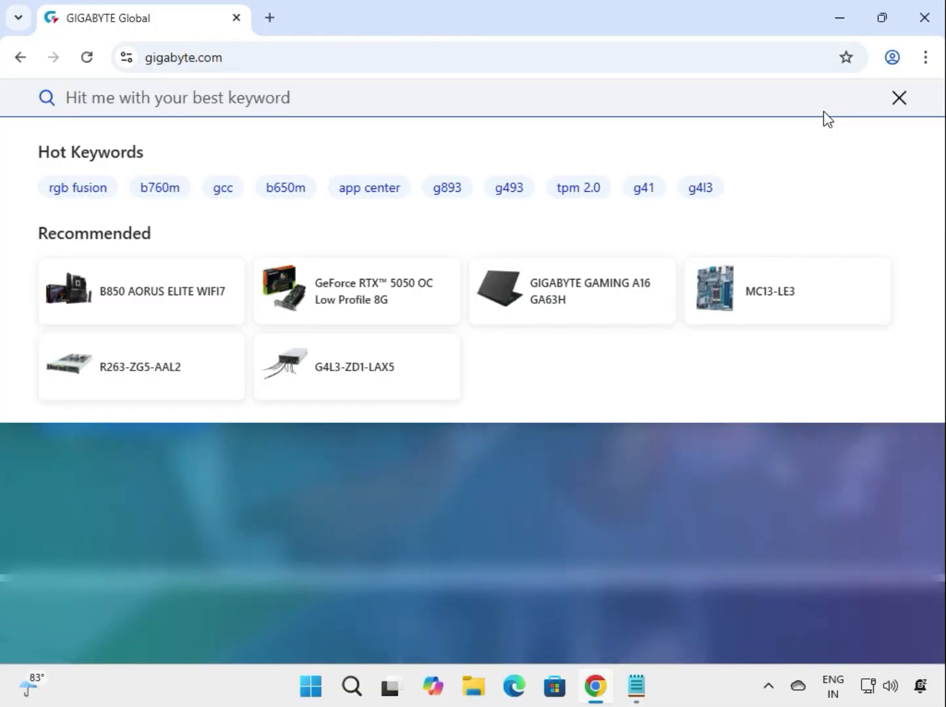
type("B650M K")
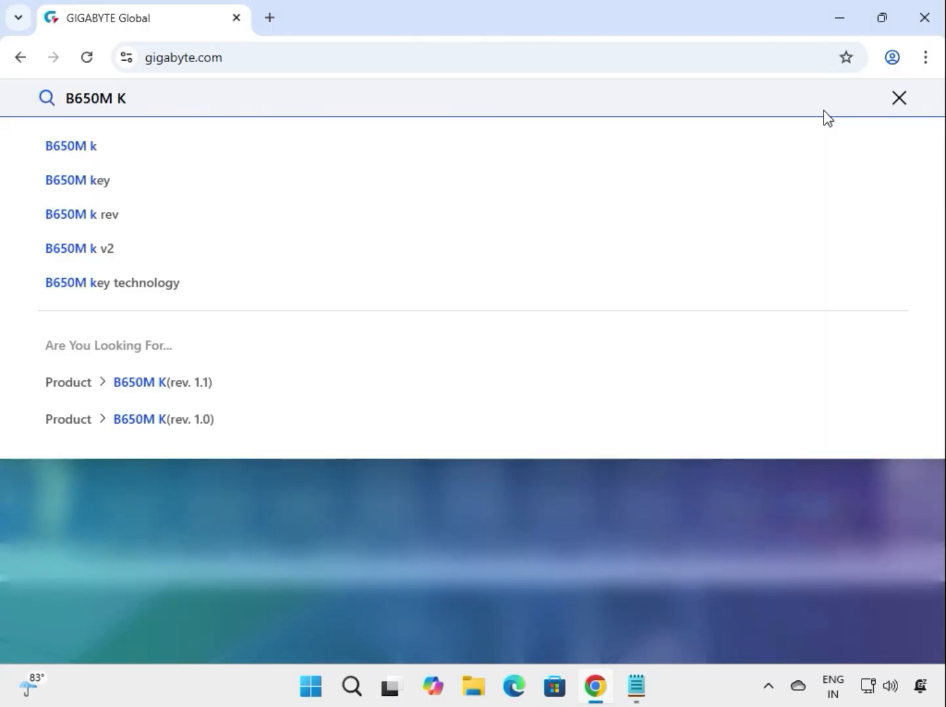
key("Return")
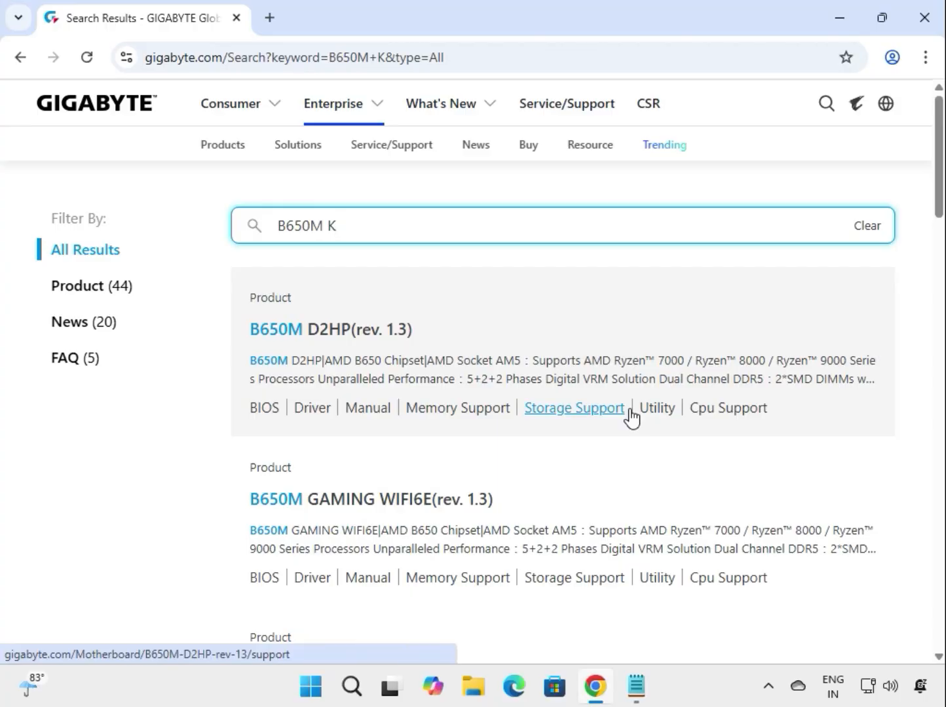
Look through the B650M K search results and filter them to products only.
scroll(630, 417, "down", 5)
scroll(631, 416, "down", 9)
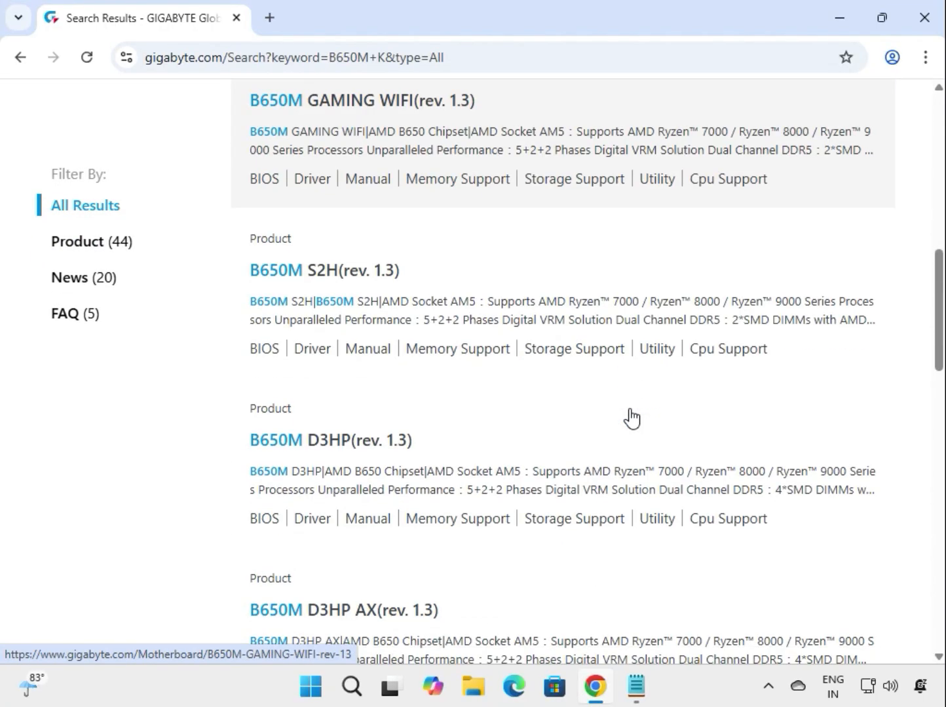
scroll(630, 417, "up", 13)
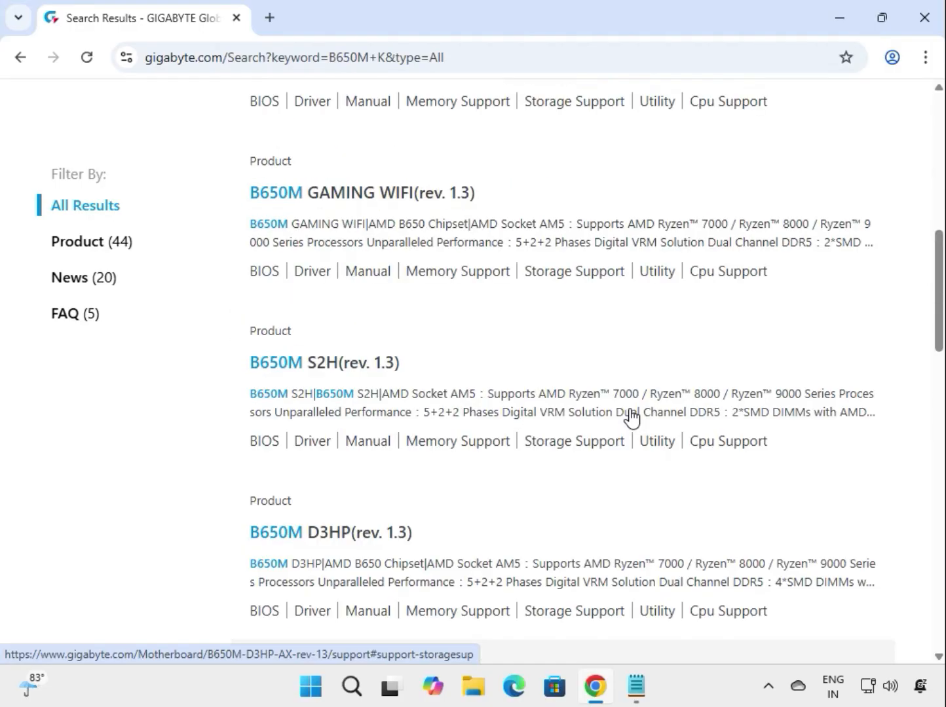
scroll(631, 416, "down", 19)
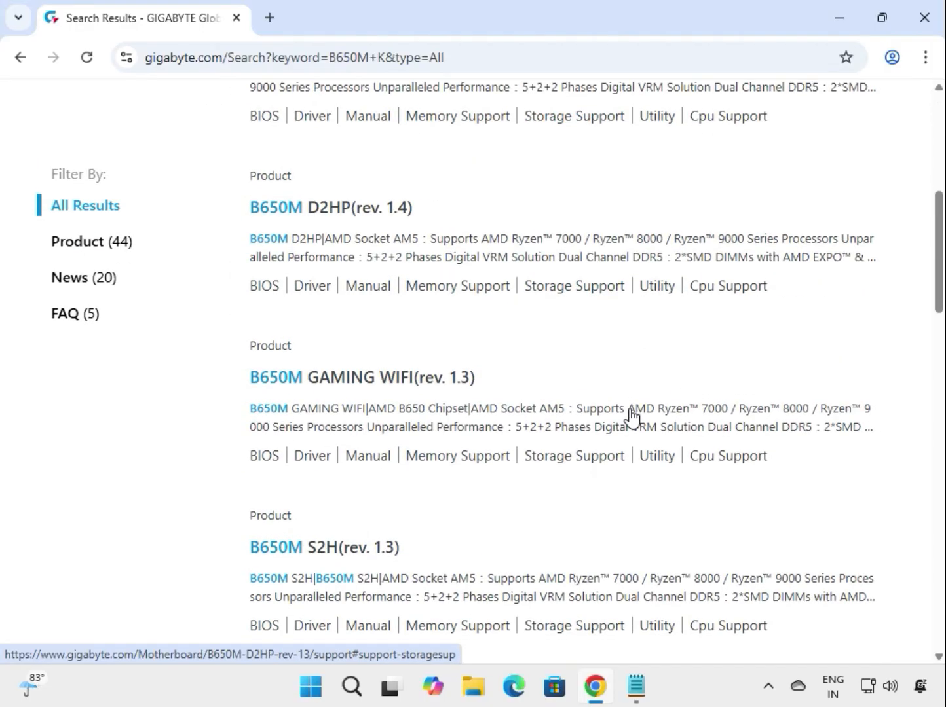
scroll(629, 418, "down", 4)
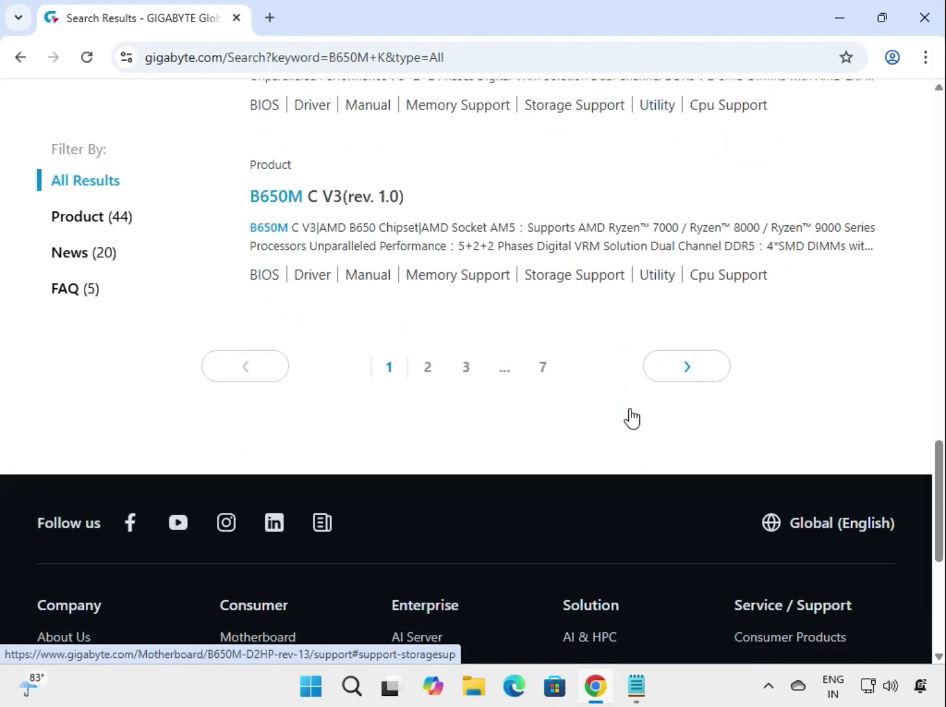
scroll(205, 341, "up", 14)
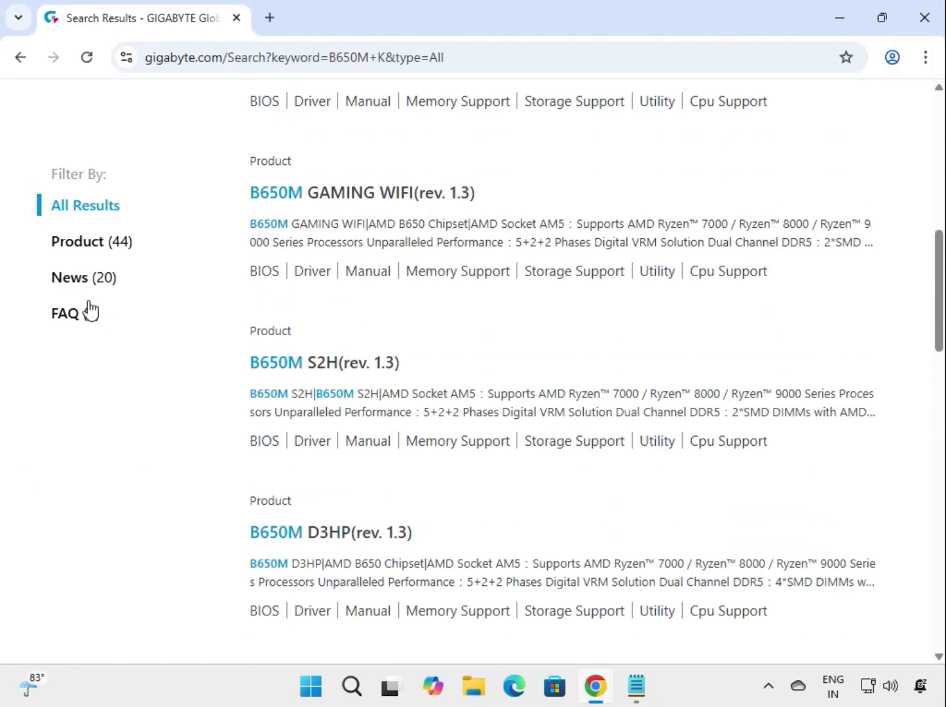
left_click(105, 244)
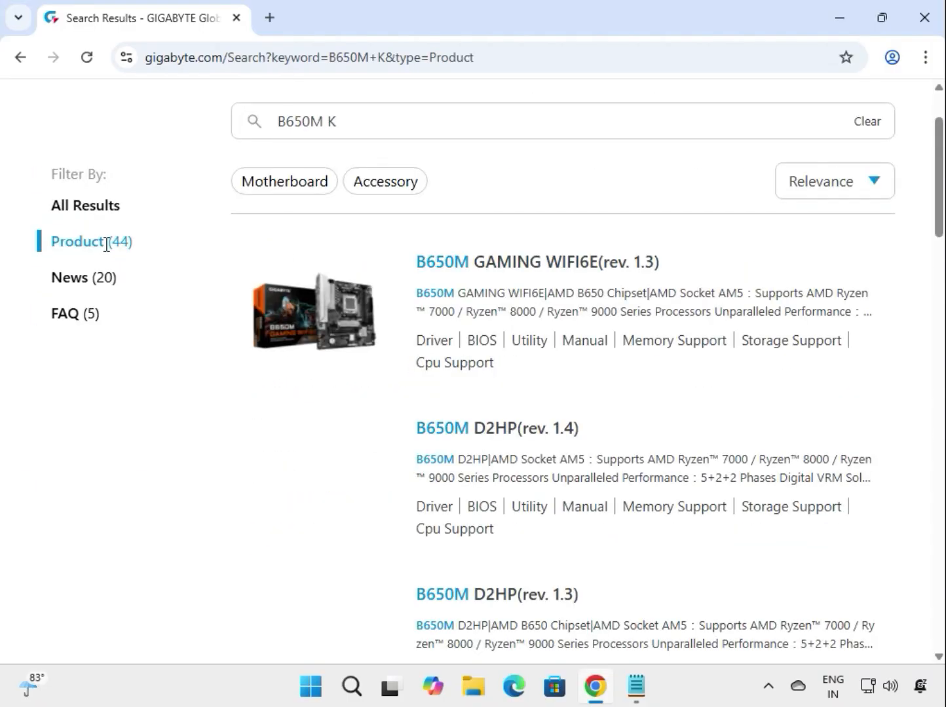
Go to the second page of product results and open the B650M K (rev. 1.1) motherboard page.
scroll(678, 449, "down", 7)
scroll(624, 431, "down", 12)
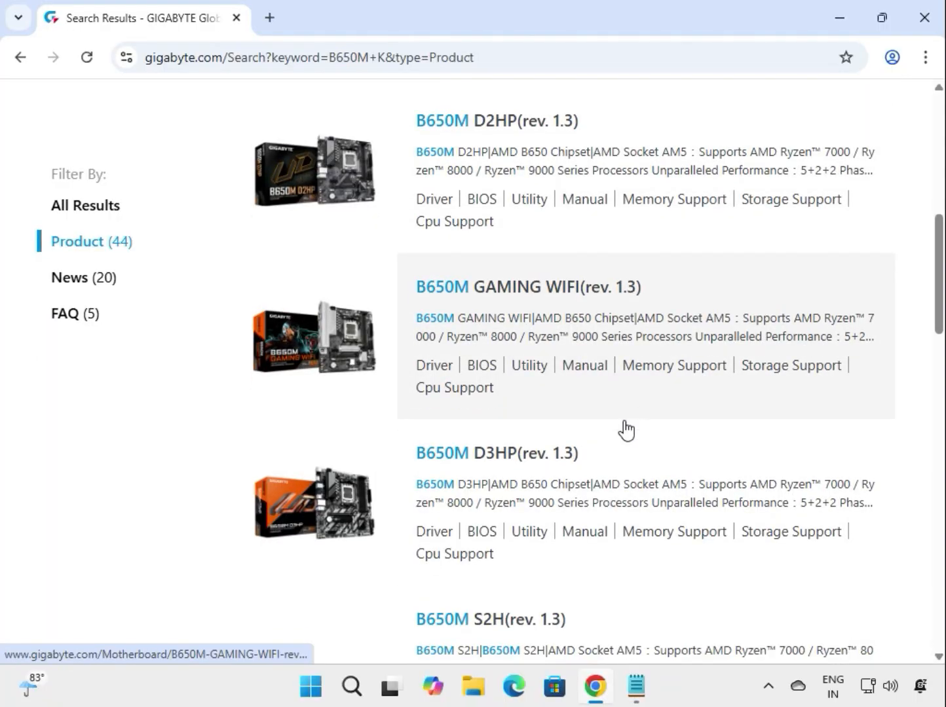
scroll(622, 430, "down", 6)
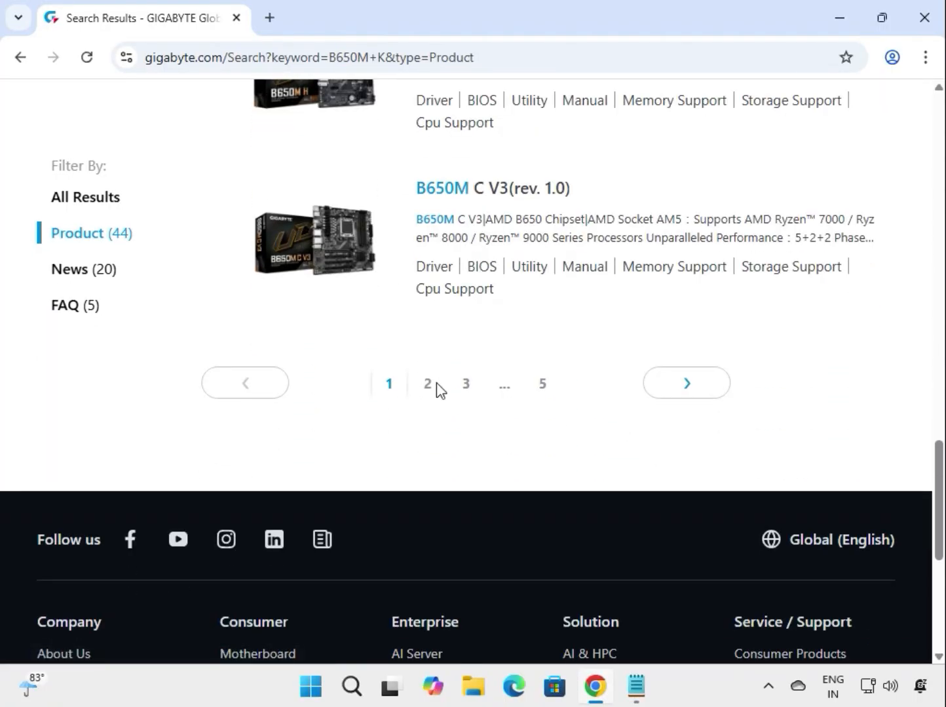
left_click(428, 384)
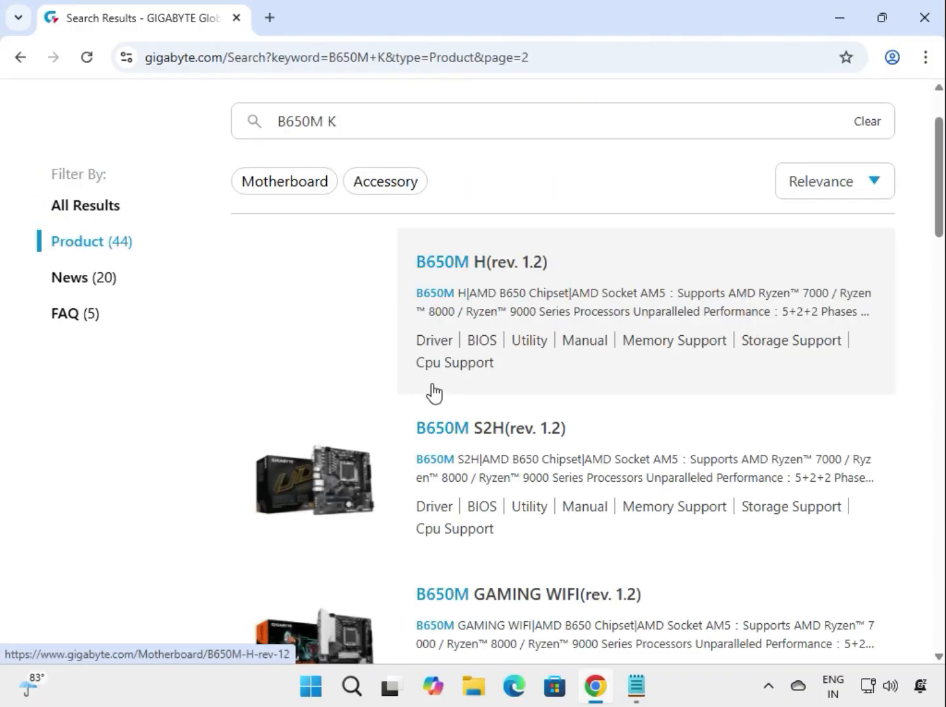
scroll(612, 459, "down", 2)
scroll(612, 460, "down", 13)
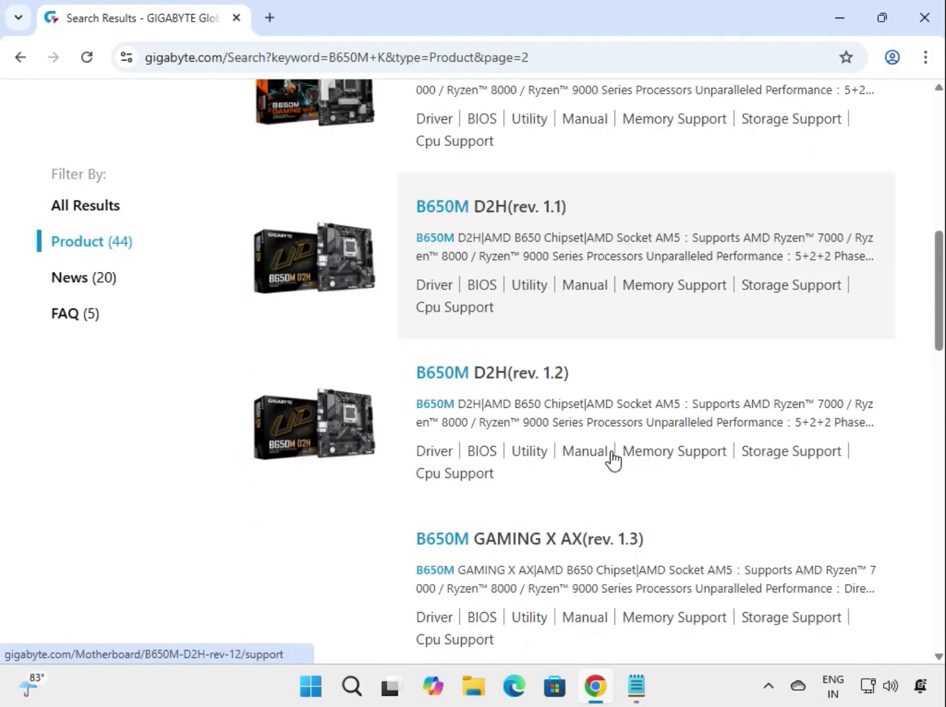
scroll(612, 460, "down", 3)
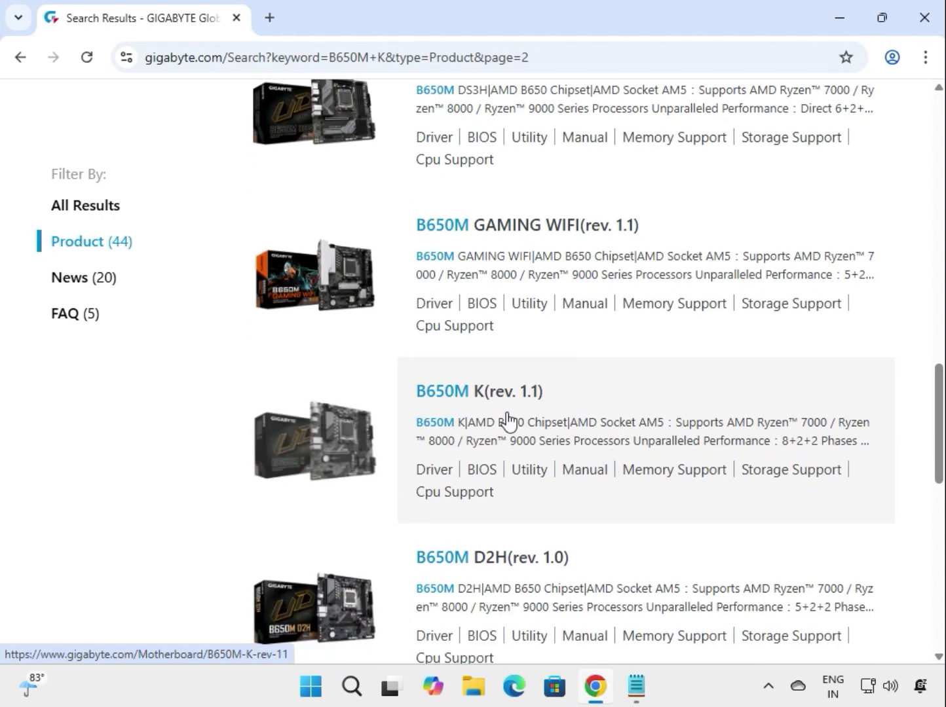
left_click(443, 393)
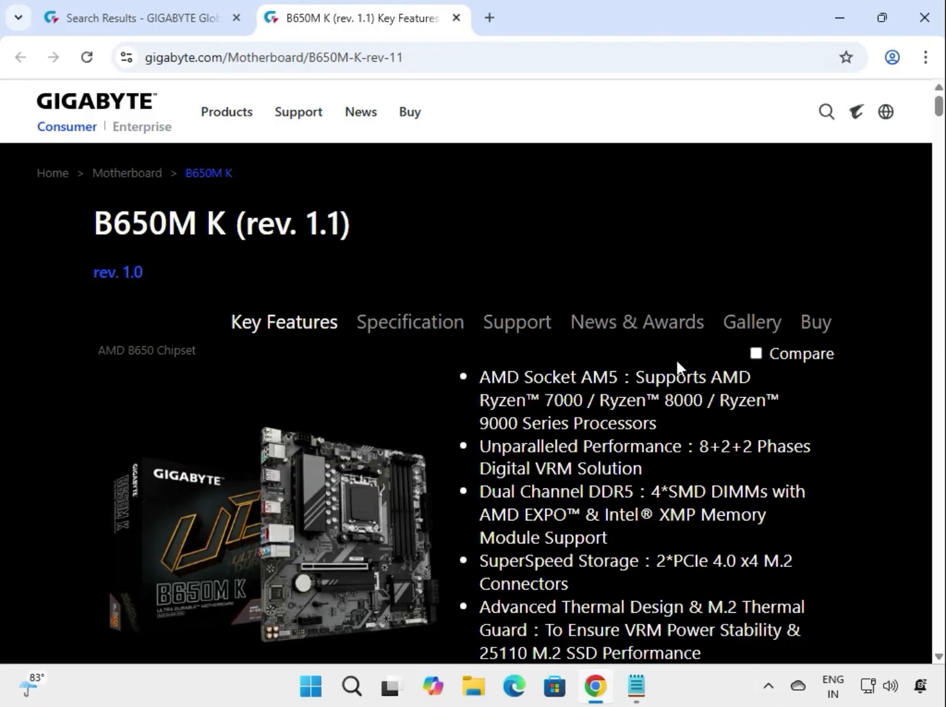
Open the motherboard's support downloads and set the driver operating system to Windows 11 64bit.
left_click(522, 327)
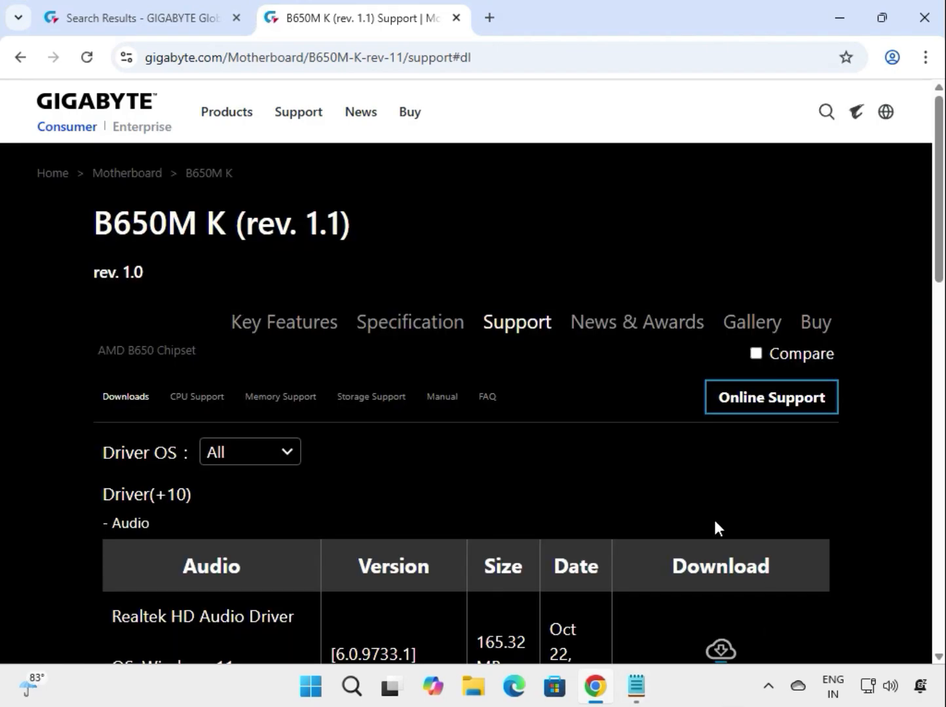
left_click(270, 461)
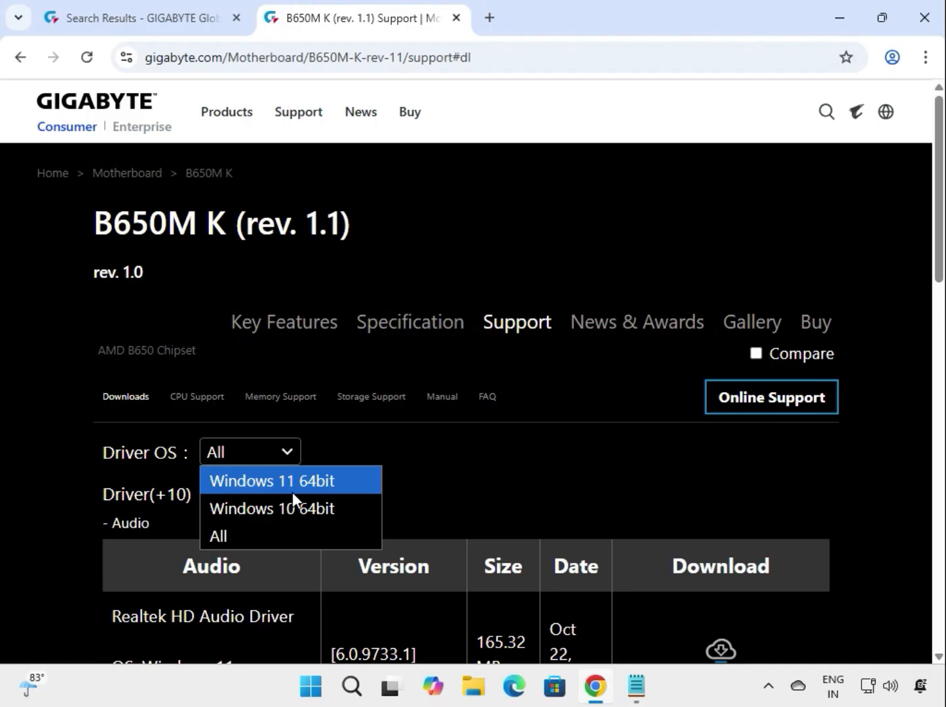
left_click(292, 493)
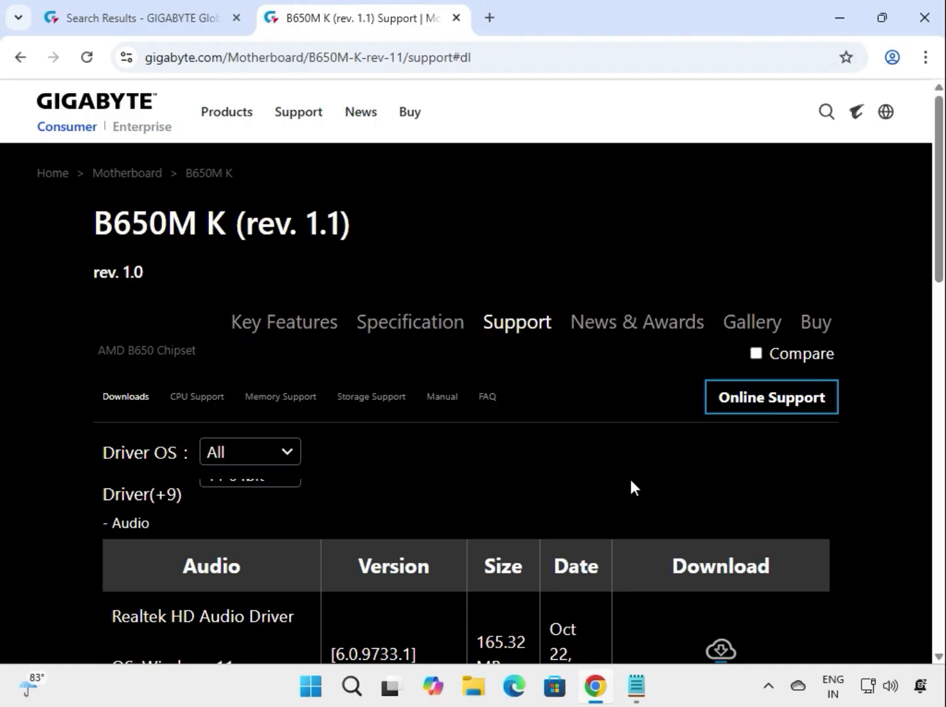
Download the Realtek HD Audio Driver from the Audio section and show the download's progress.
scroll(824, 496, "down", 1)
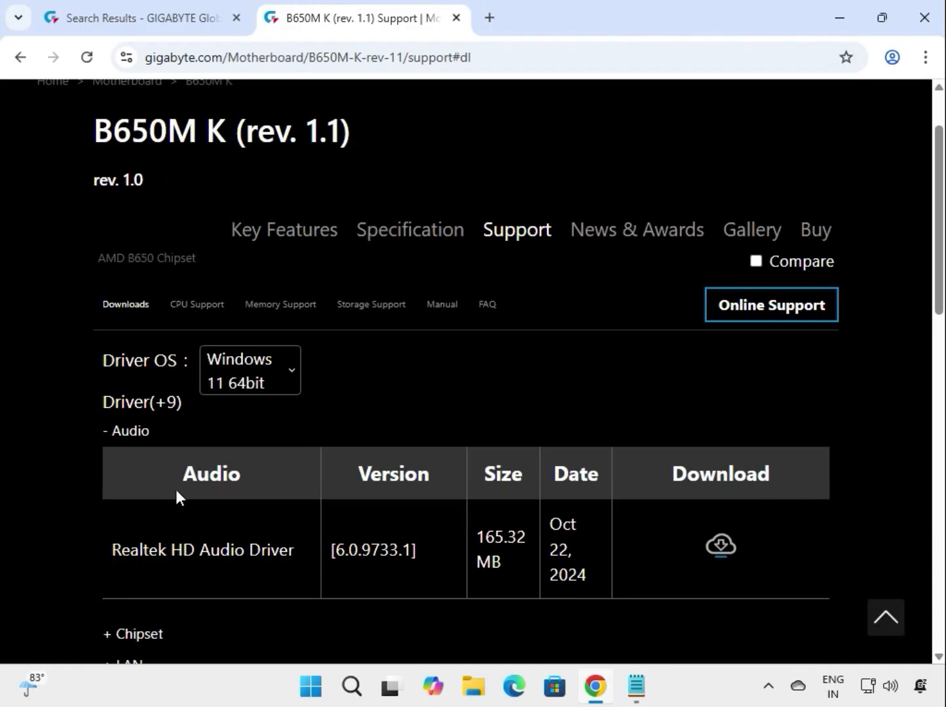
double_click(113, 432)
left_click_drag(99, 545, 503, 567)
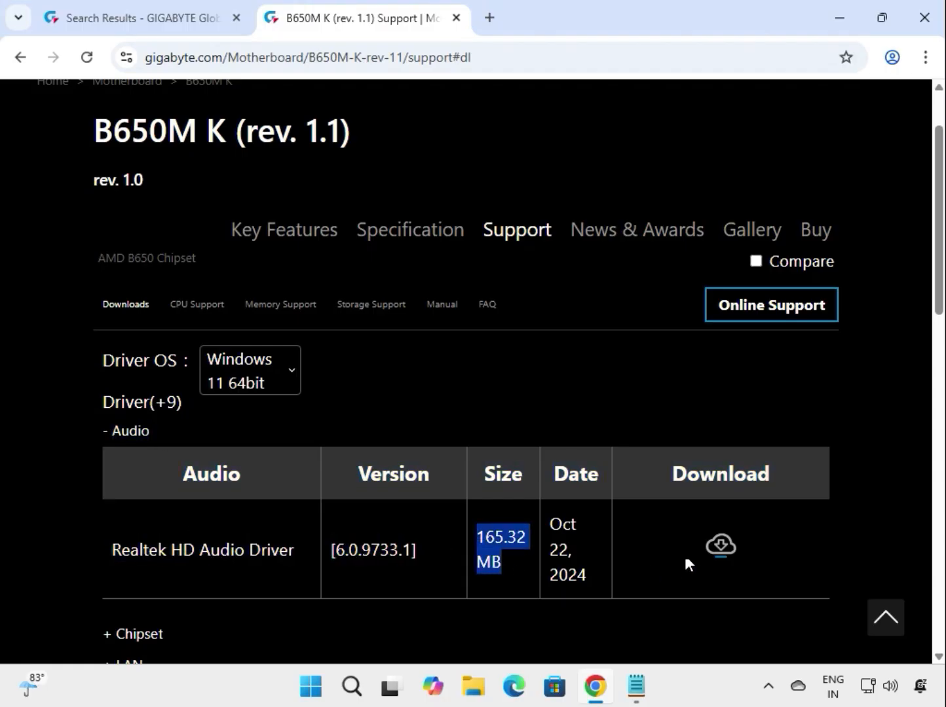
left_click(719, 547)
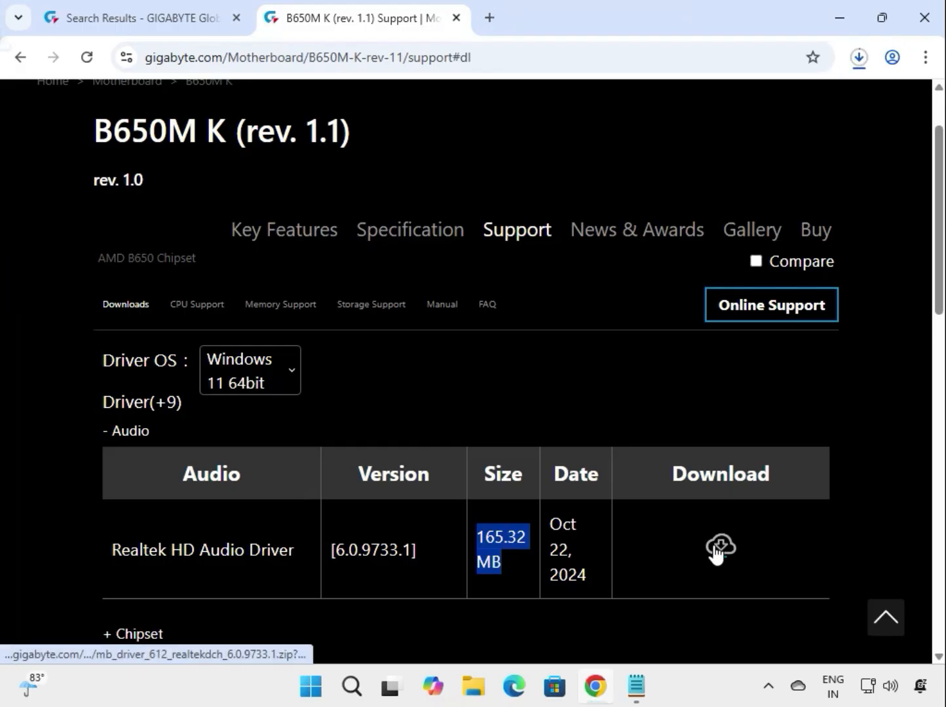
left_click(857, 60)
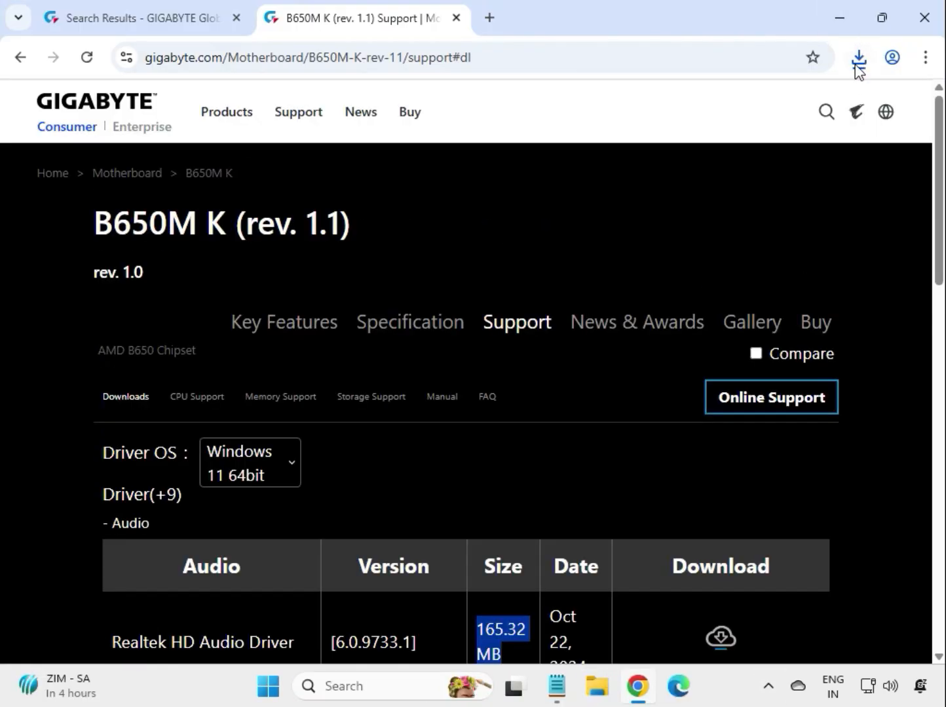
Open the downloaded Realtek audio driver archive, widen its Name column and reposition the folder window.
left_click(858, 58)
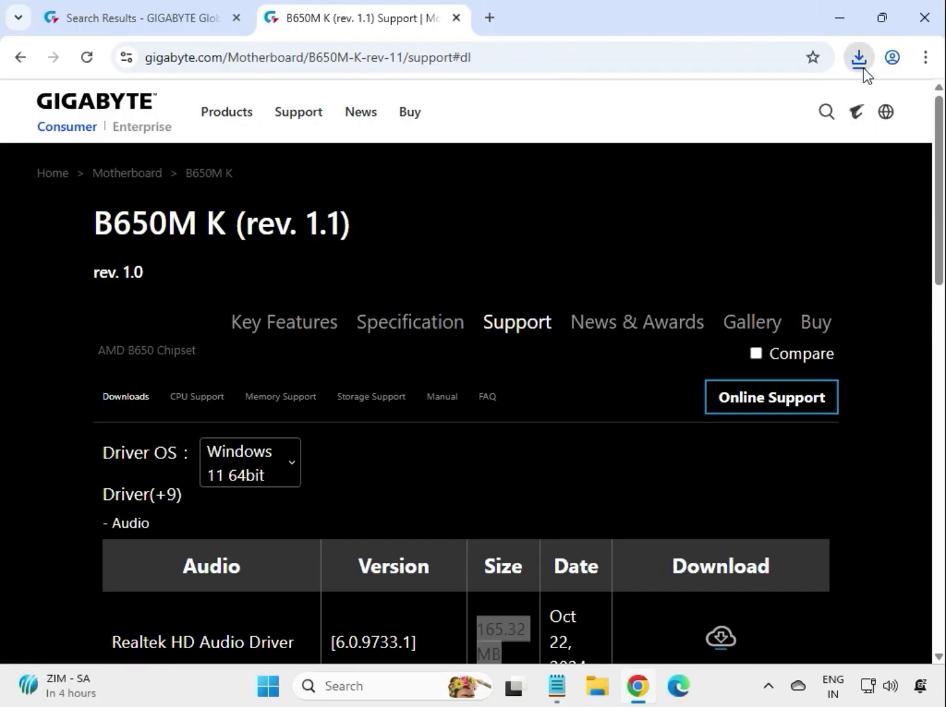
left_click(718, 133)
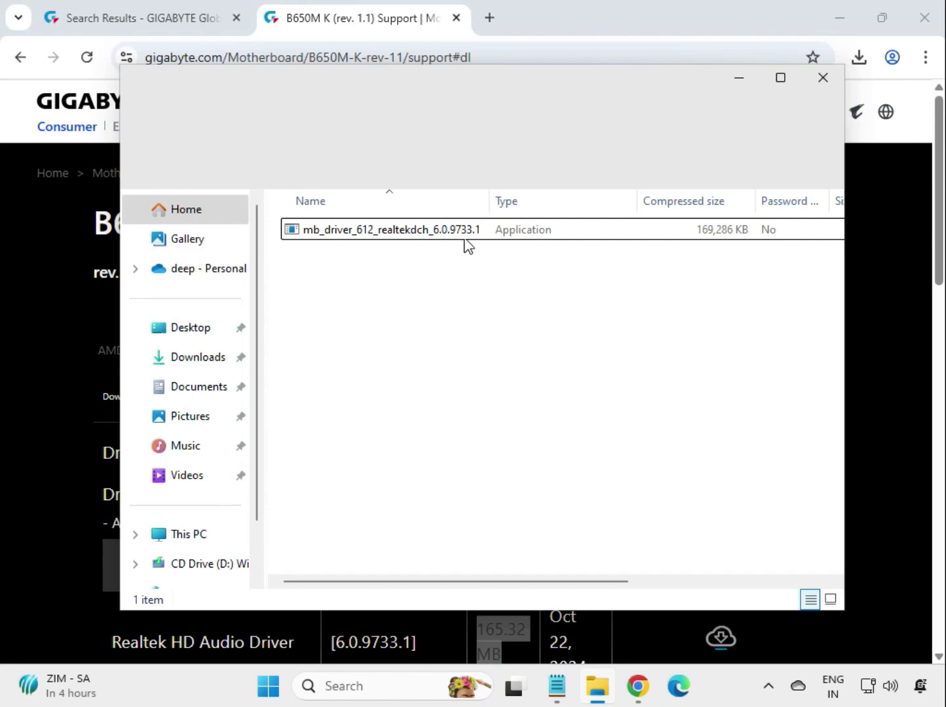
left_click_drag(489, 200, 641, 226)
left_click(433, 237)
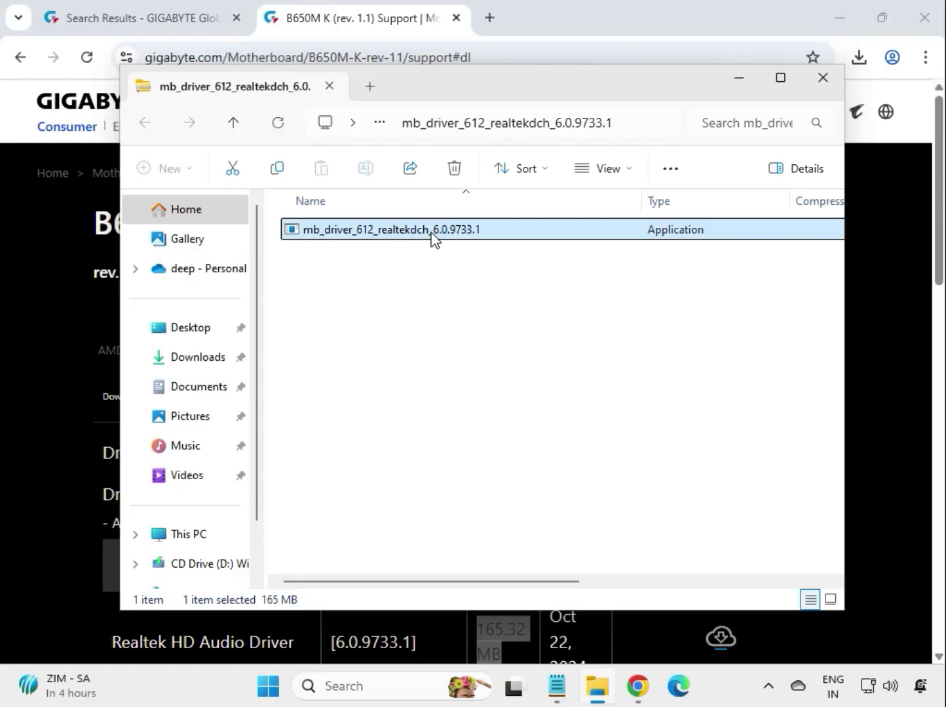
left_click_drag(540, 85, 458, 146)
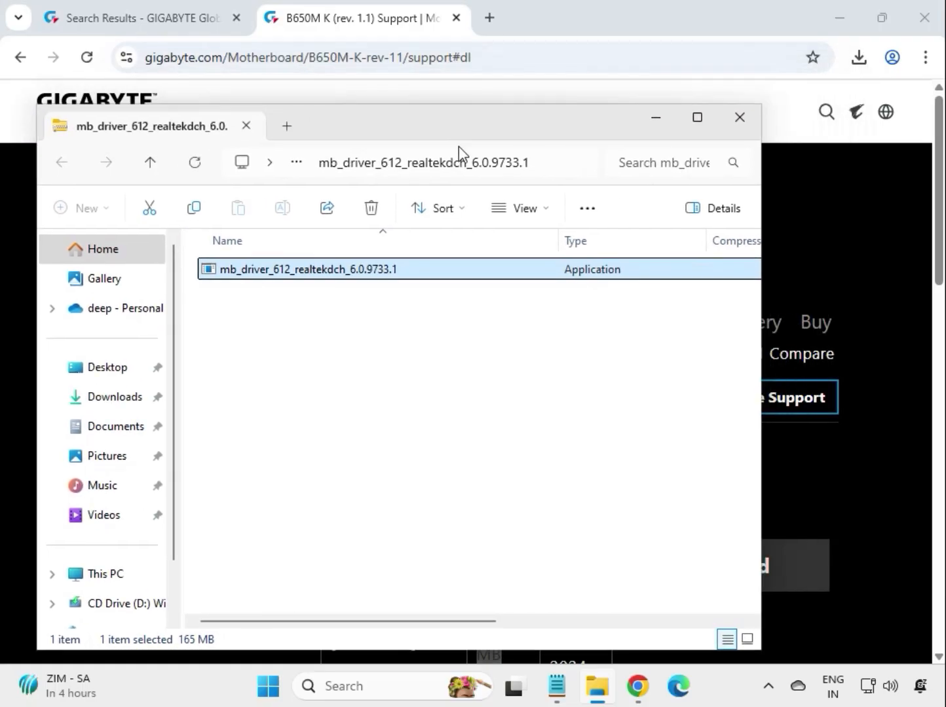
Run the Realtek audio driver installer, allow it to make changes to the device, and close the archive window after installation.
double_click(400, 267)
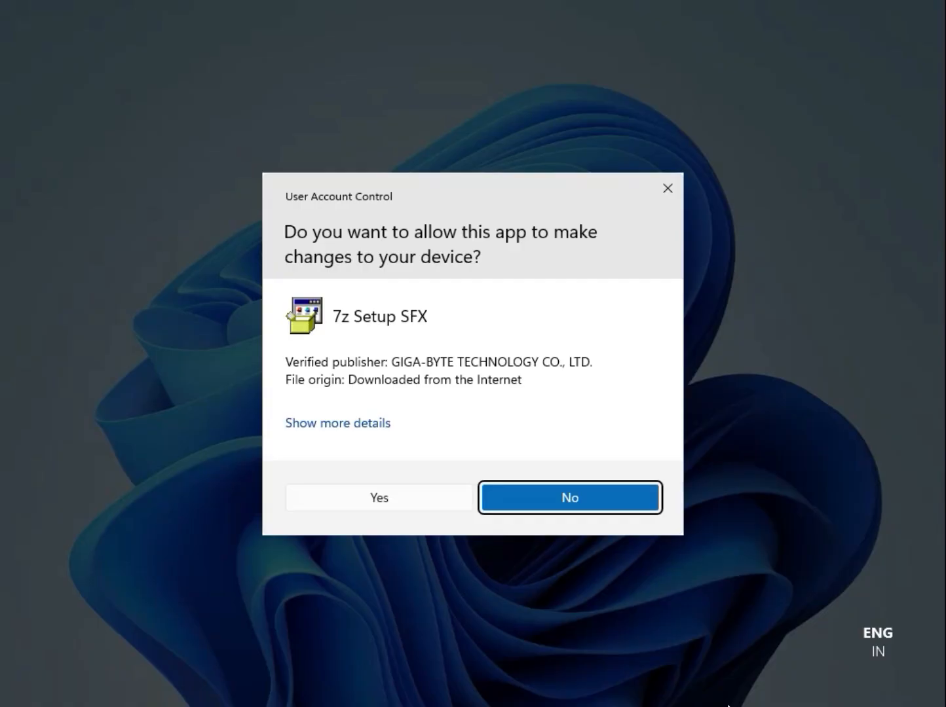
left_click(376, 492)
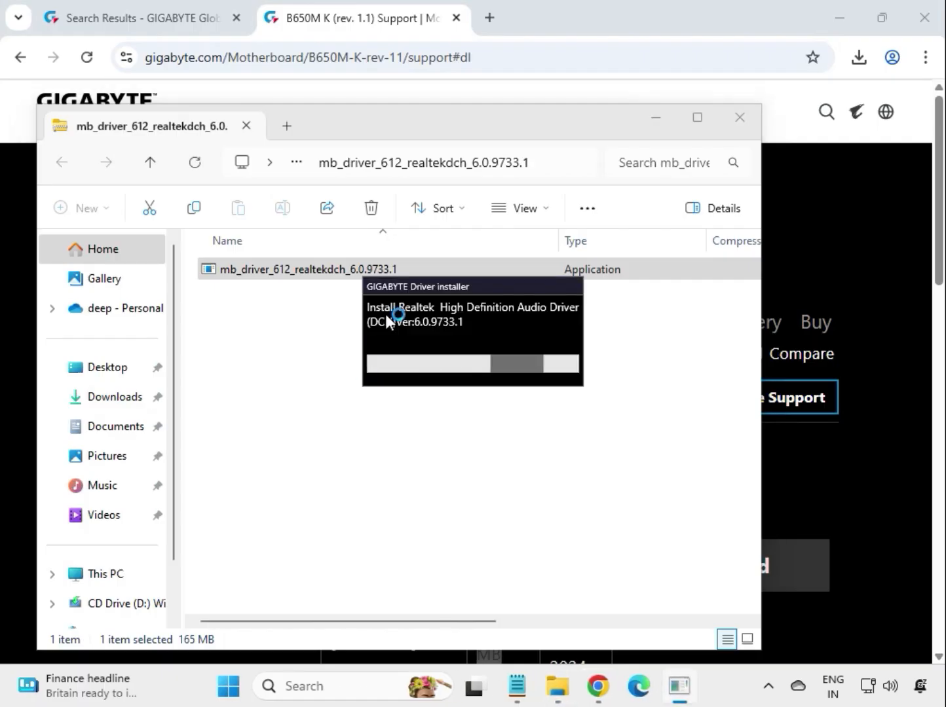
left_click_drag(411, 287, 413, 342)
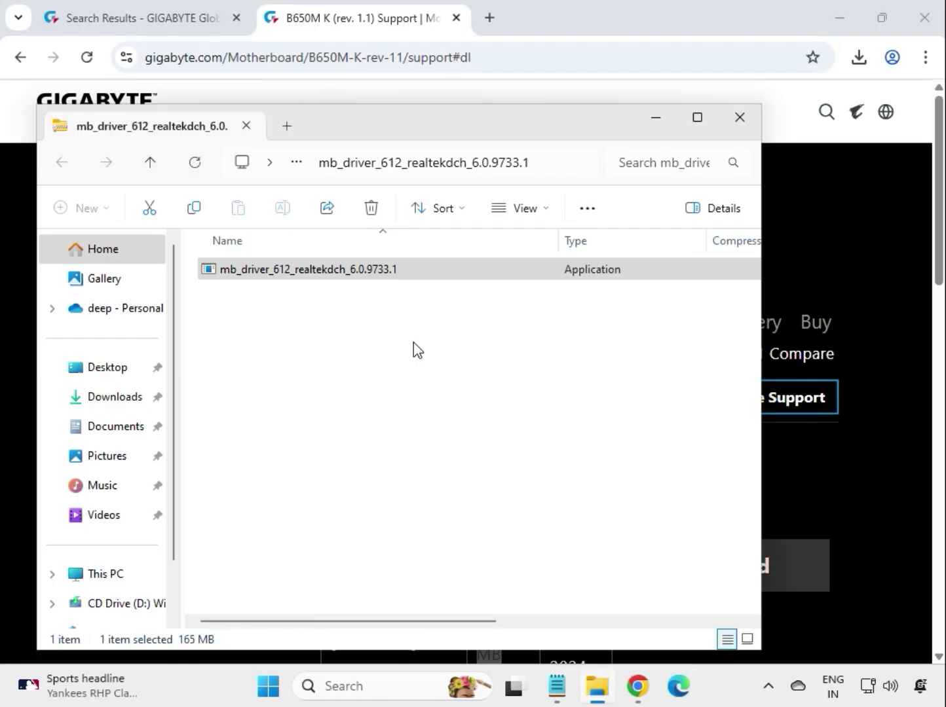
left_click(747, 125)
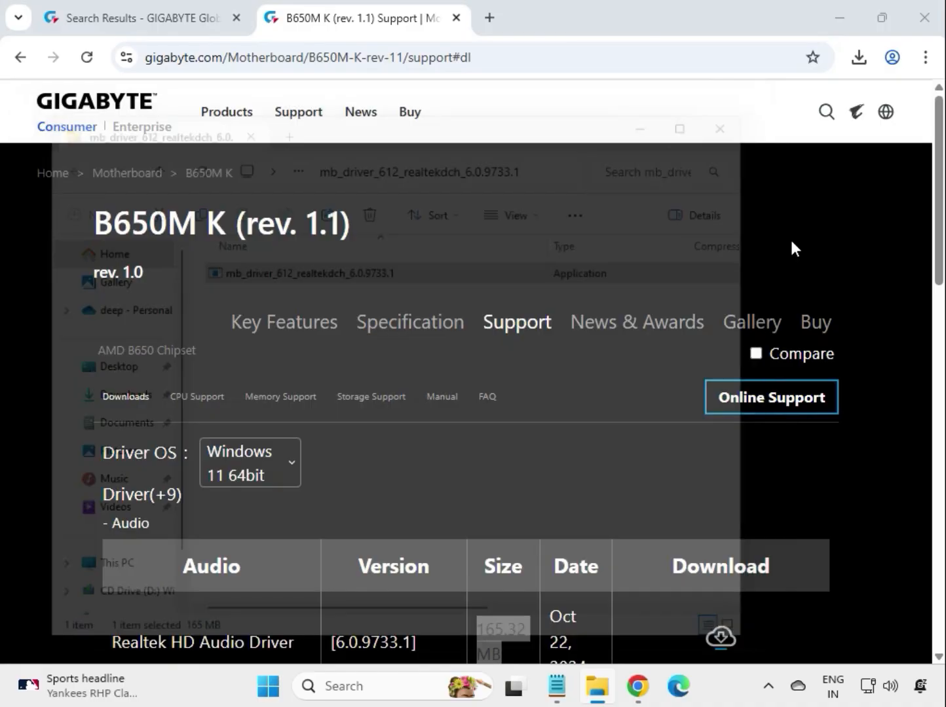
Download the AMD Chipset Driver from the Chipset section and open the downloaded archive.
scroll(858, 340, "down", 2)
scroll(855, 378, "down", 2)
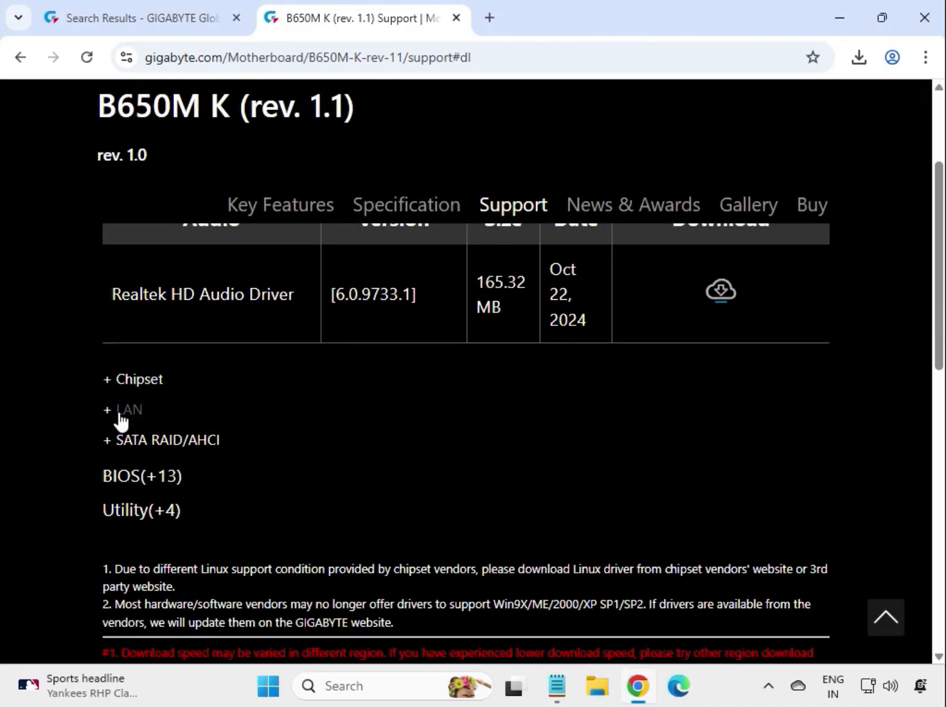
left_click(133, 391)
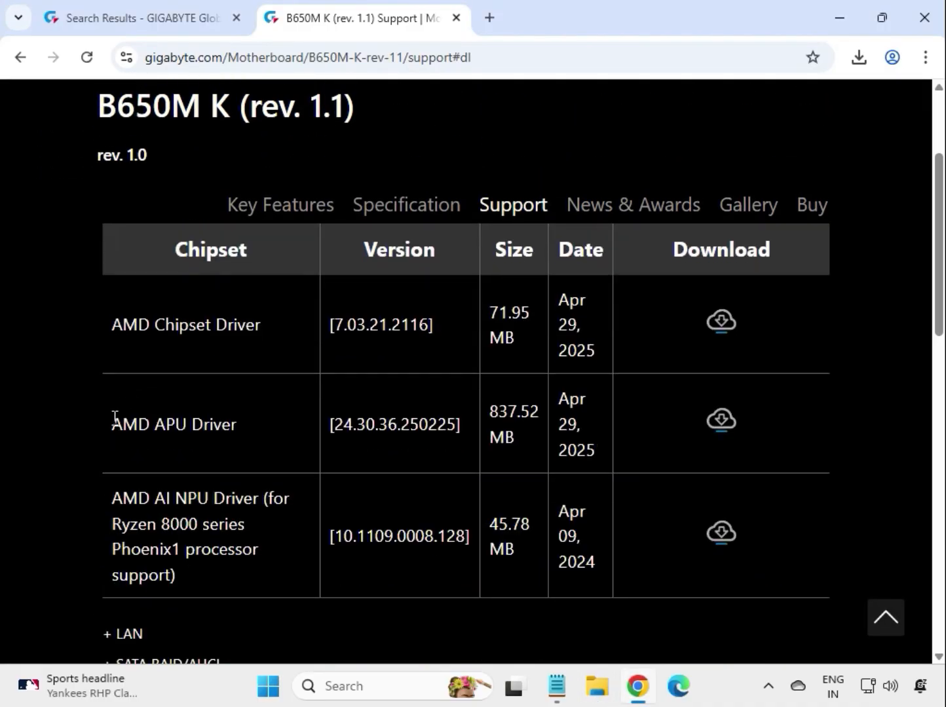
left_click_drag(112, 326, 206, 326)
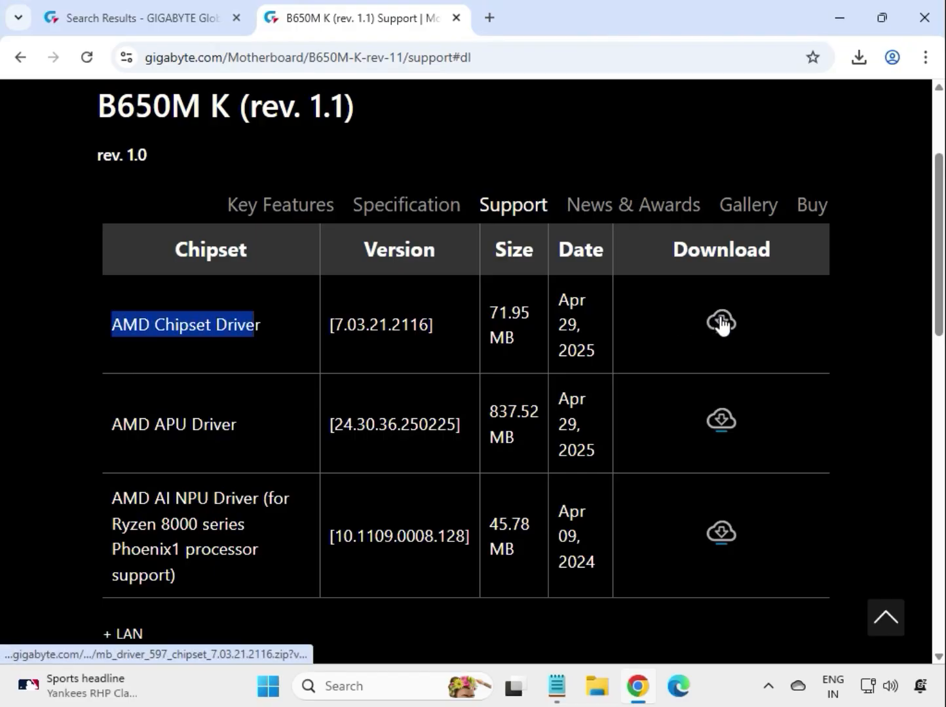
left_click(719, 317)
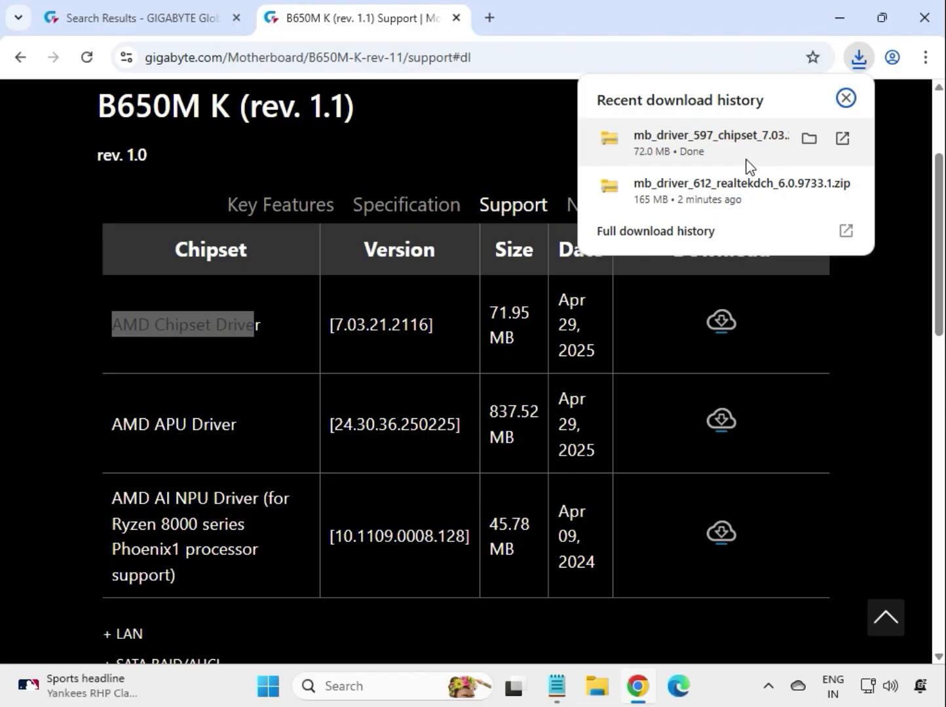
left_click(750, 166)
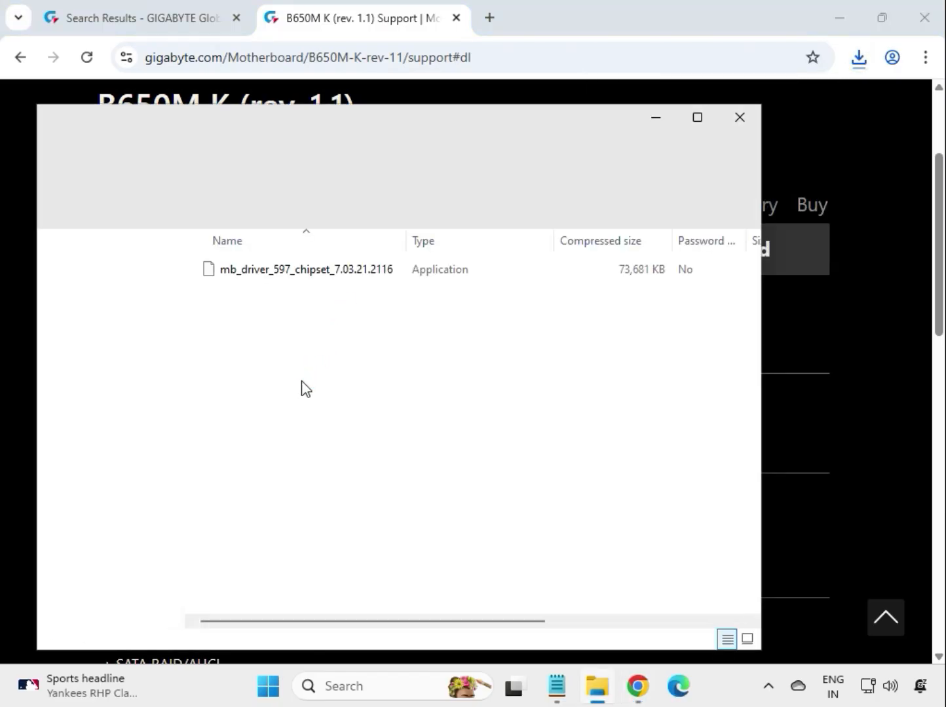
Try to run the chipset driver installer directly from inside the zipped archive, dismissing the error dialogs.
left_click(299, 275)
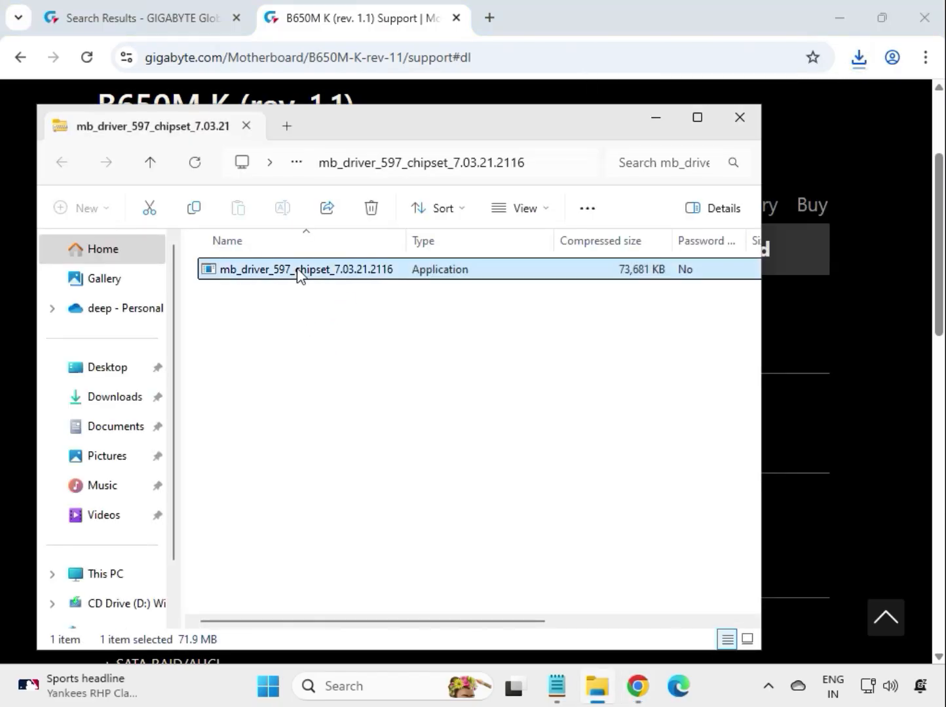
double_click(298, 268)
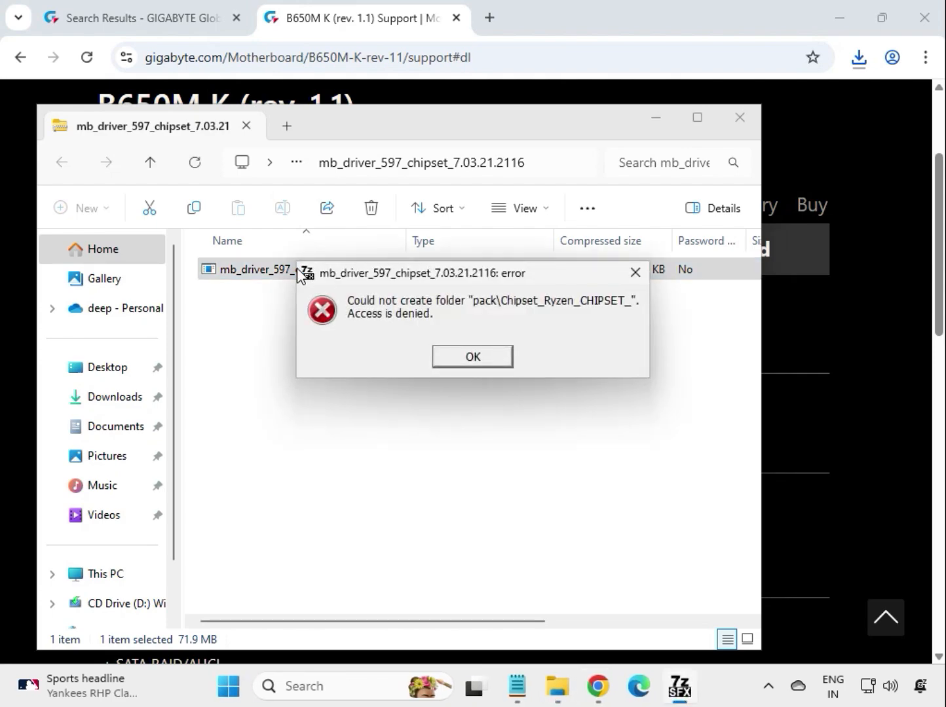
left_click(475, 358)
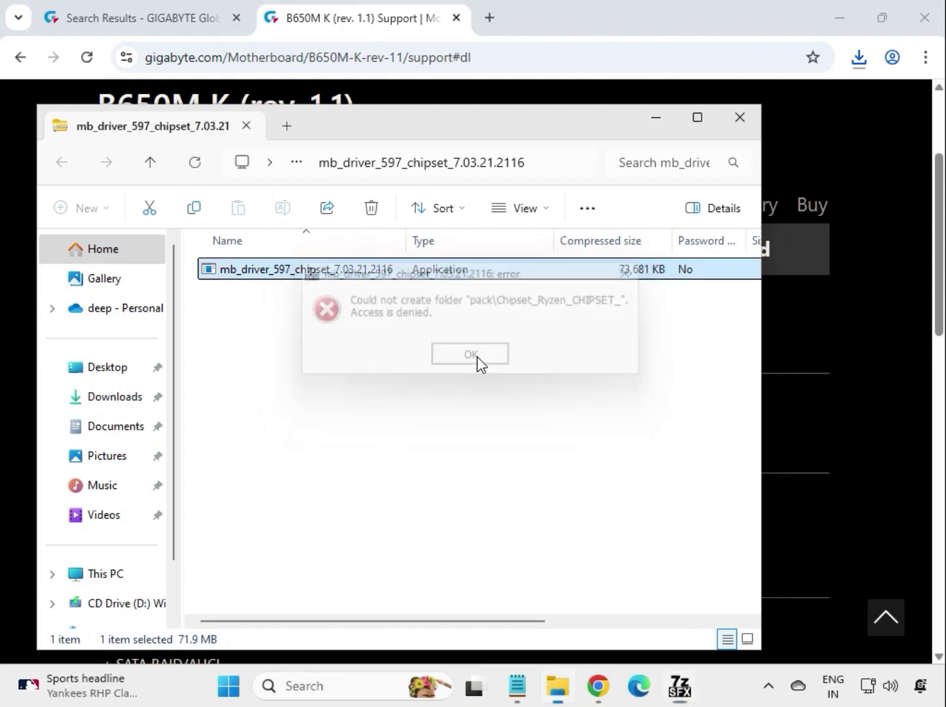
double_click(368, 270)
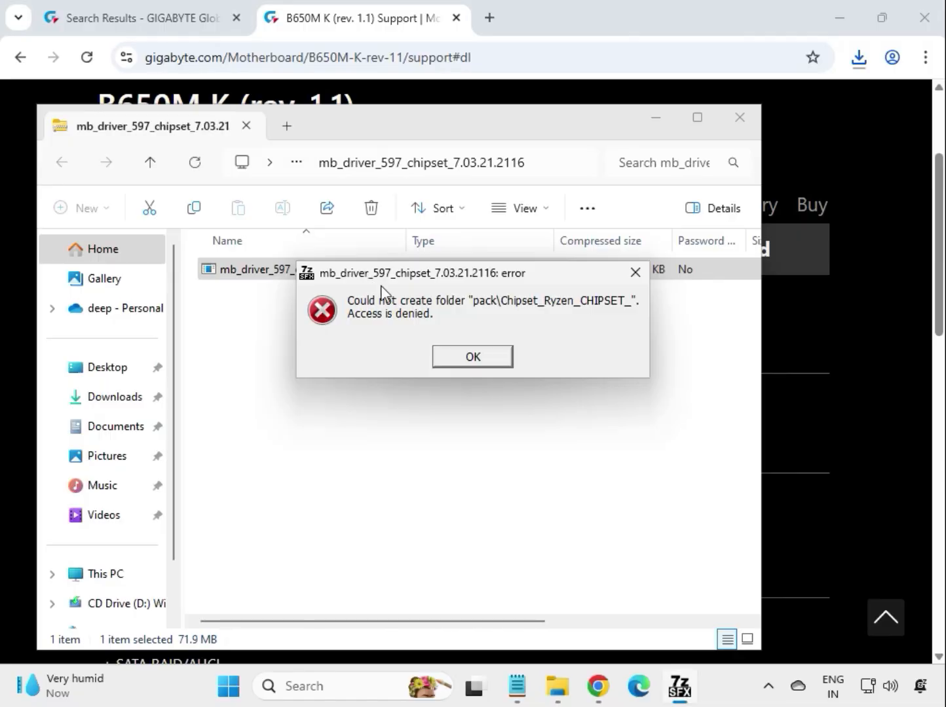
left_click(471, 357)
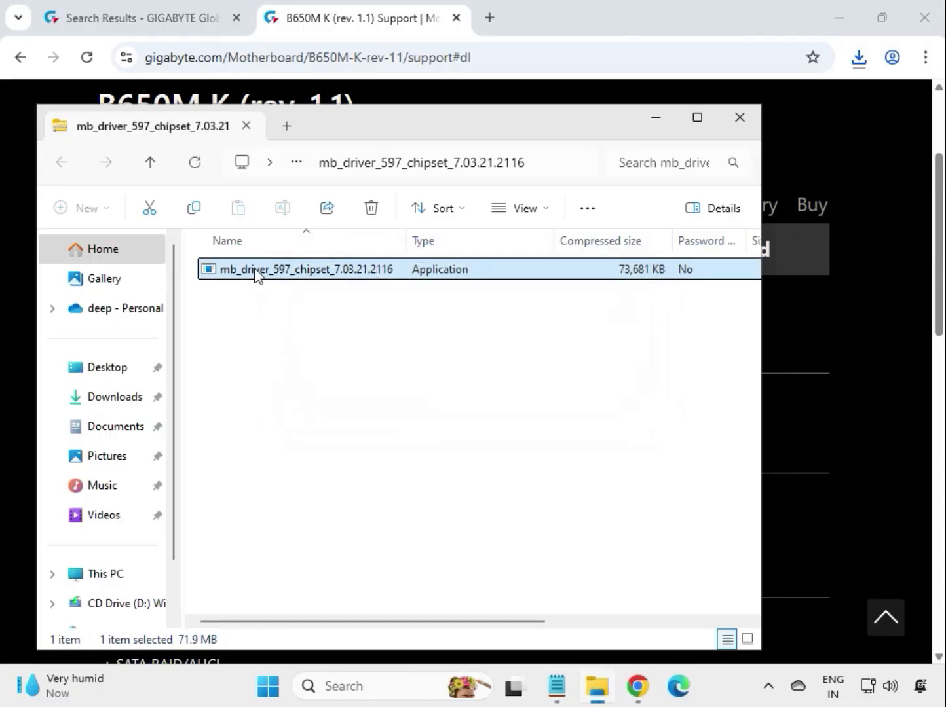
right_click(256, 270)
left_click(298, 282)
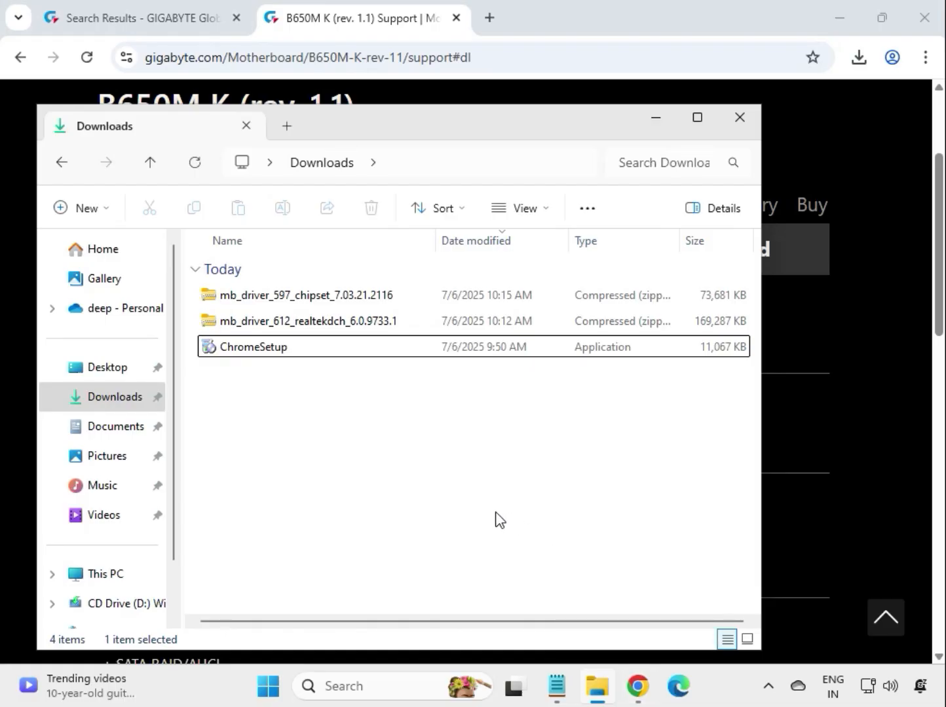
Extract the mb_driver_597_chipset_7.03.21.2116 archive in Downloads to the default destination folder.
left_click(299, 302)
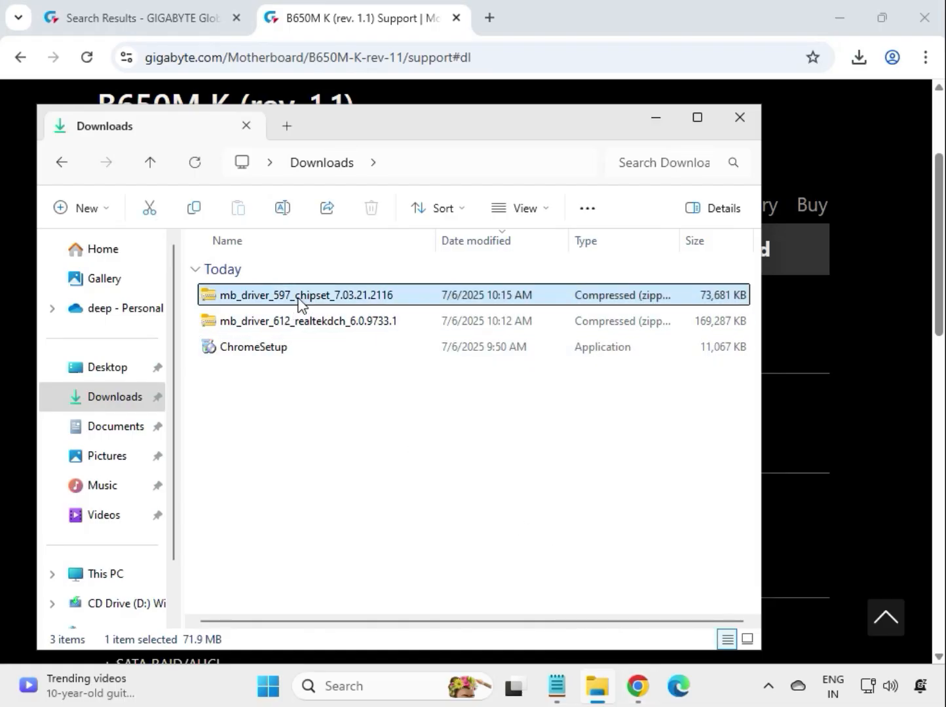
right_click(298, 302)
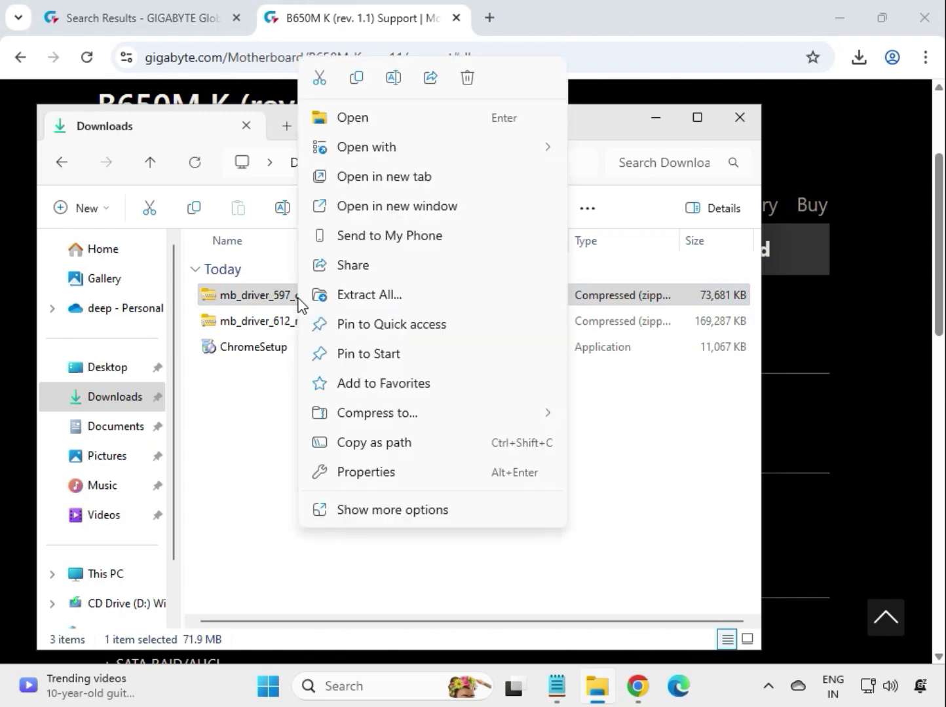
left_click(368, 296)
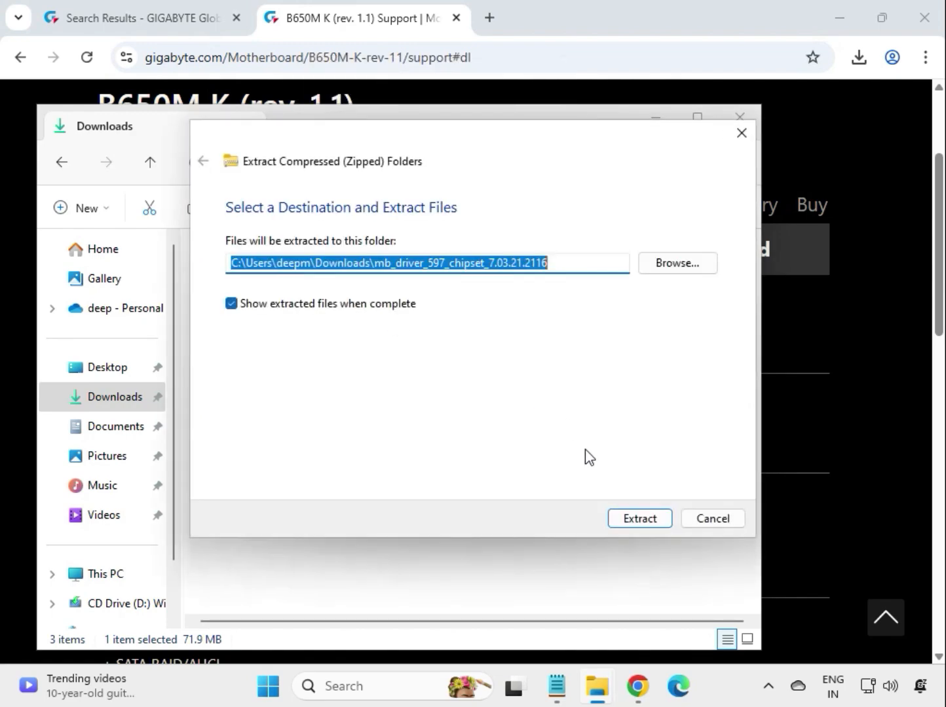
left_click(637, 519)
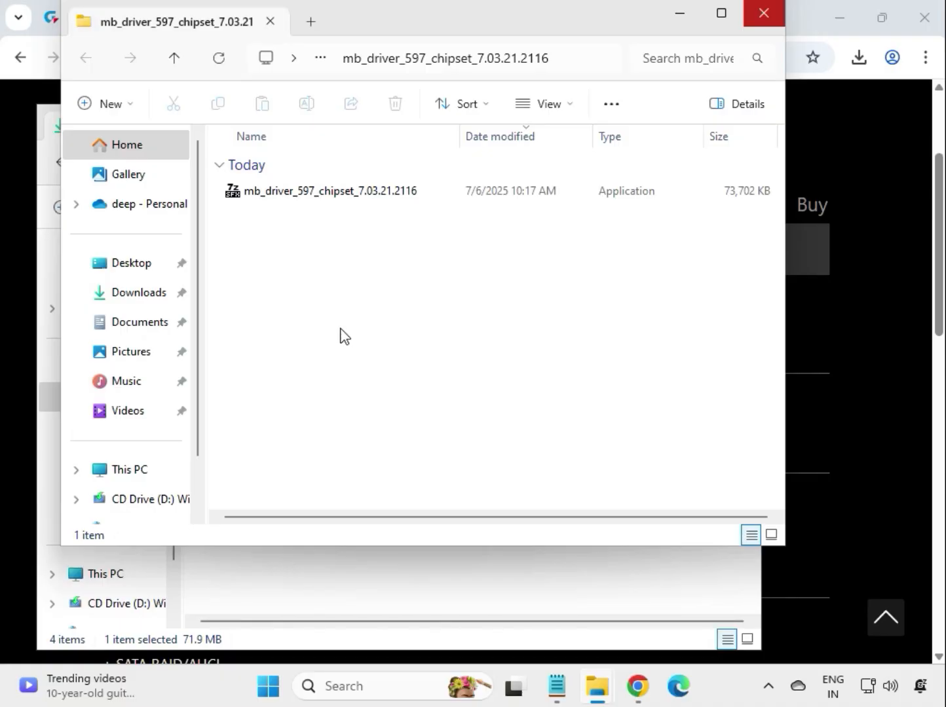
Run the chipset installer from the extracted folder in Downloads as administrator, allow it to make changes, and dismiss the AMD Chipset Software message.
left_click(370, 557)
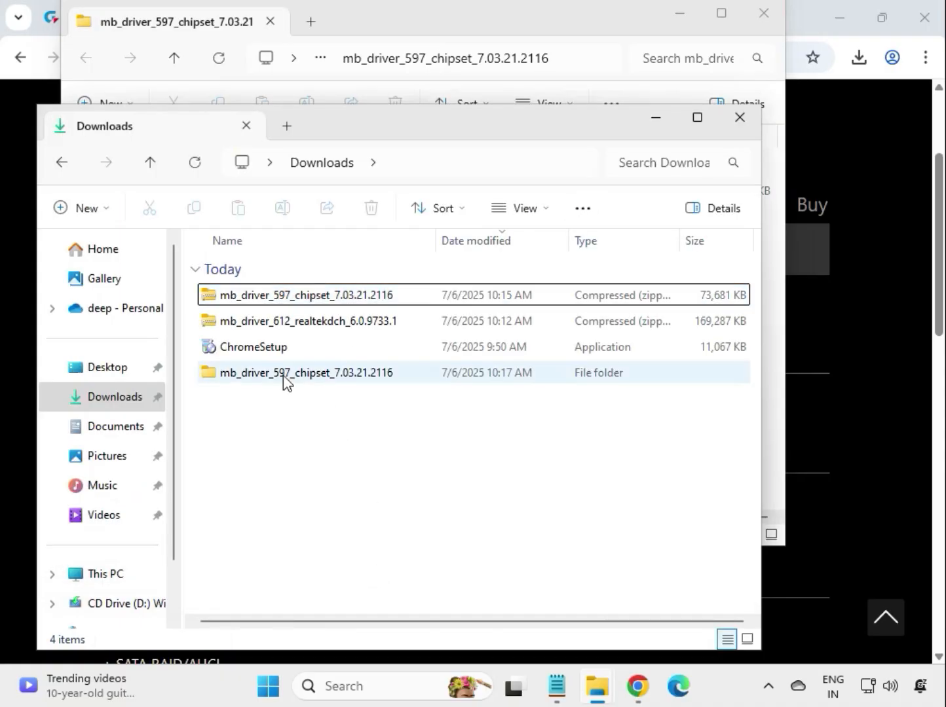
double_click(301, 375)
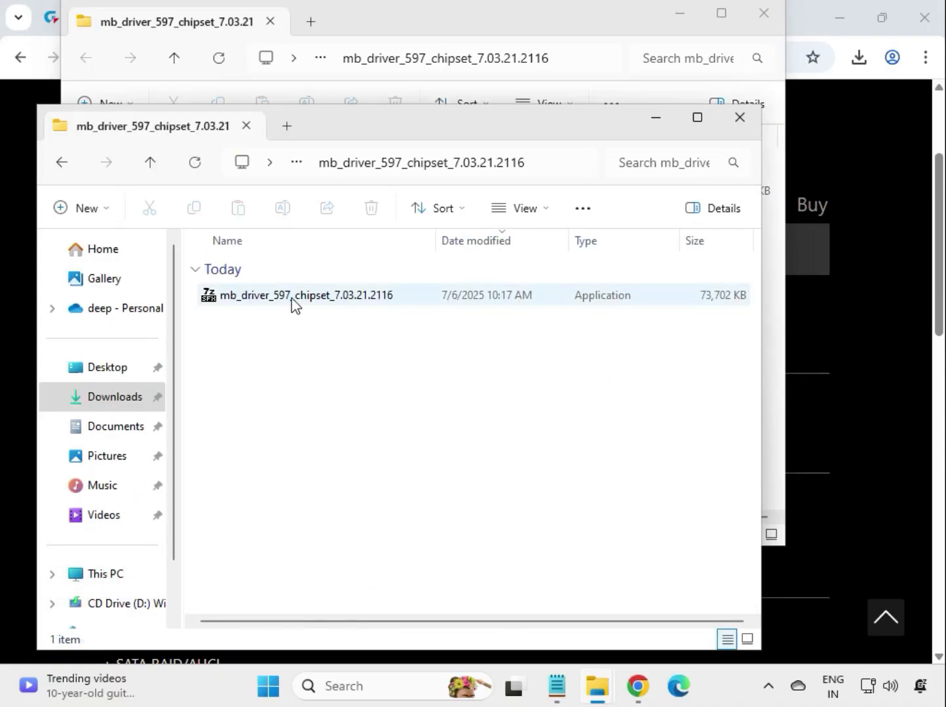
left_click(291, 296)
right_click(292, 298)
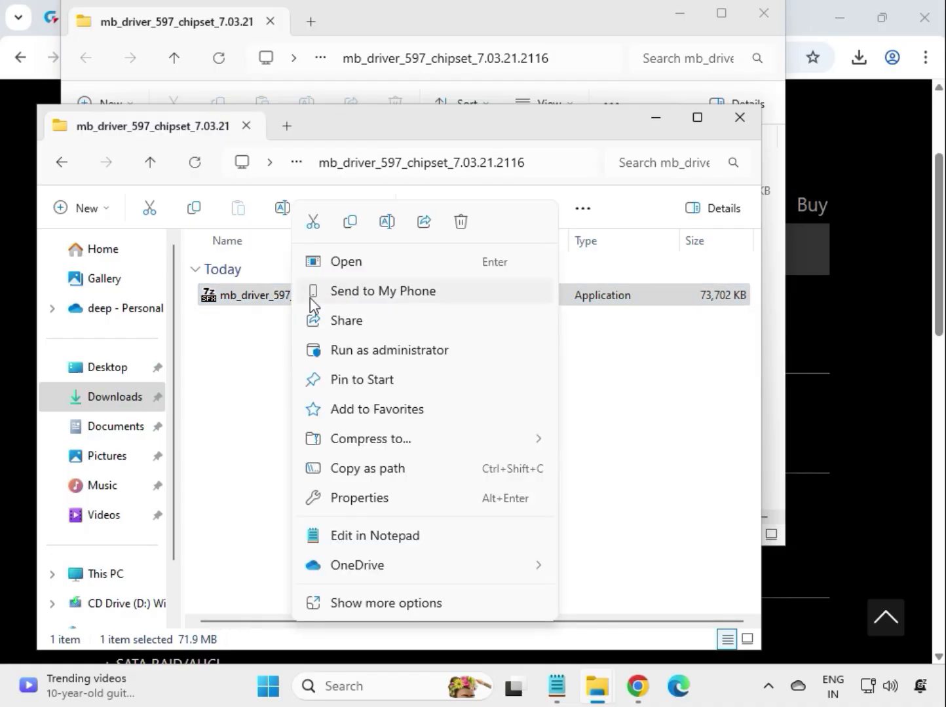
left_click(360, 361)
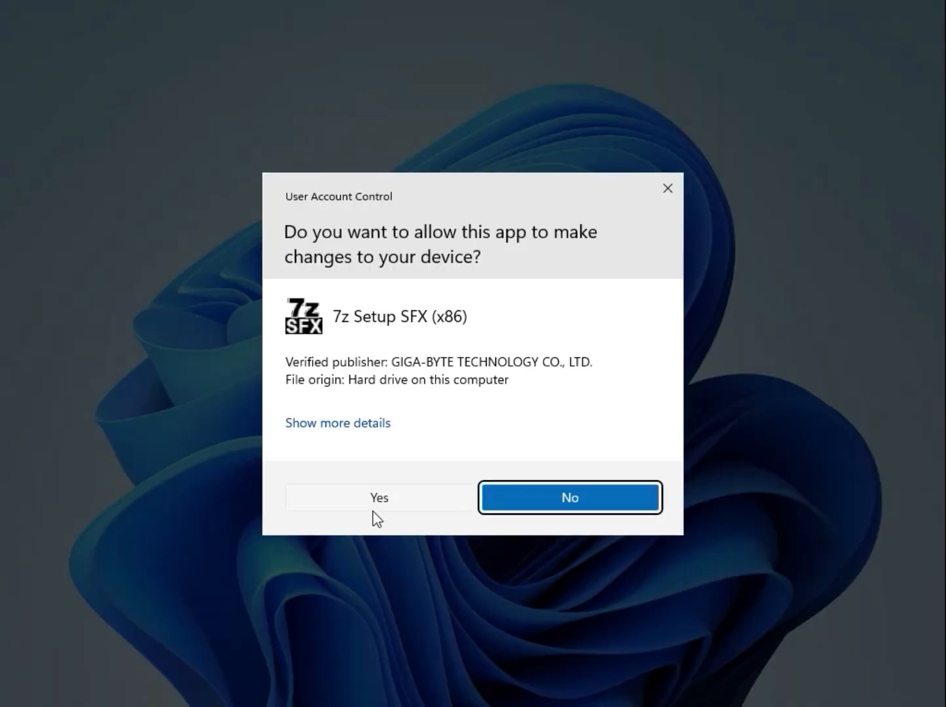
left_click(349, 506)
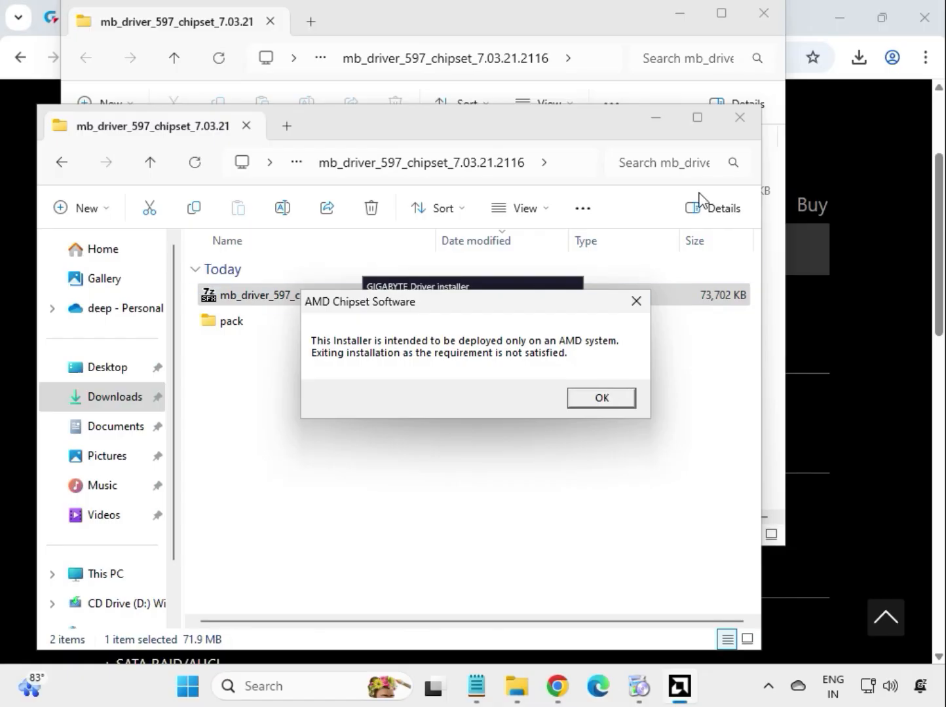
left_click(623, 396)
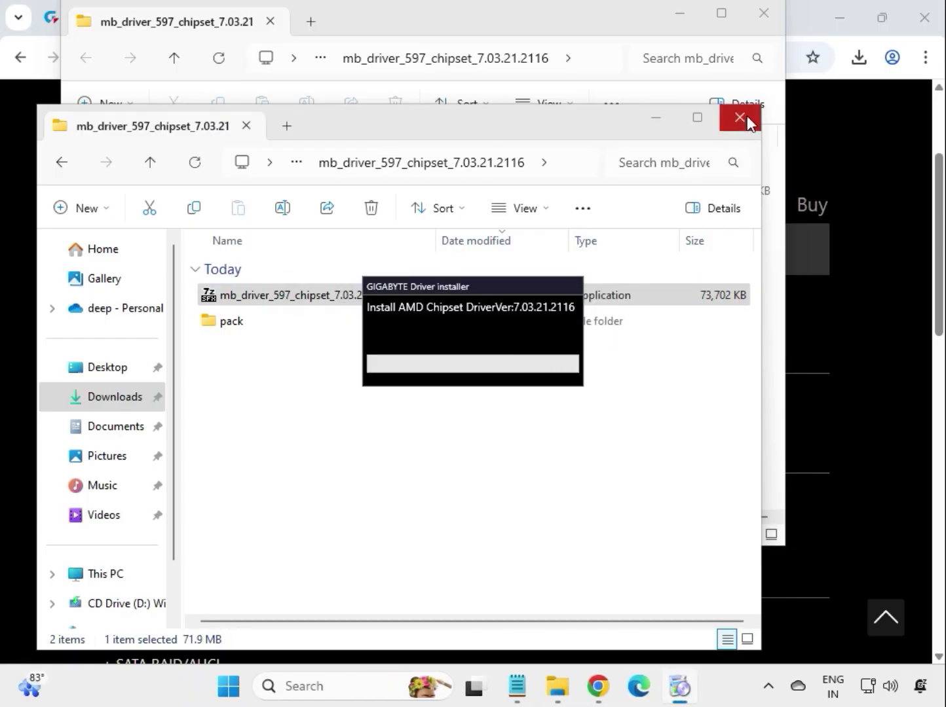
Close both chipset driver folder windows and move the GIGABYTE Driver installer window clear of the driver table.
left_click(747, 115)
left_click(763, 14)
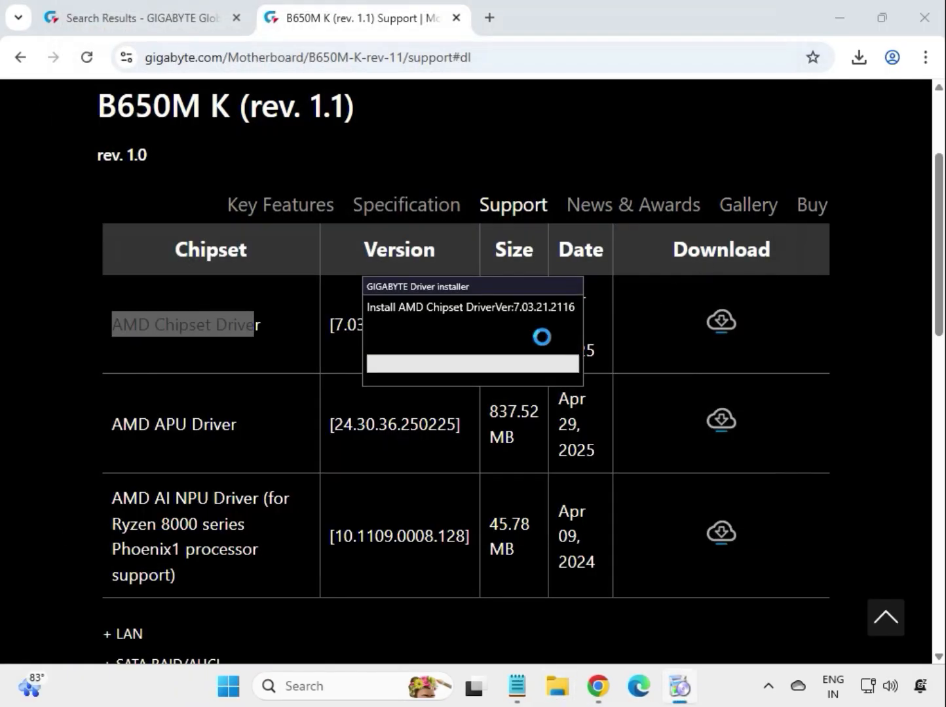
left_click_drag(449, 287, 519, 189)
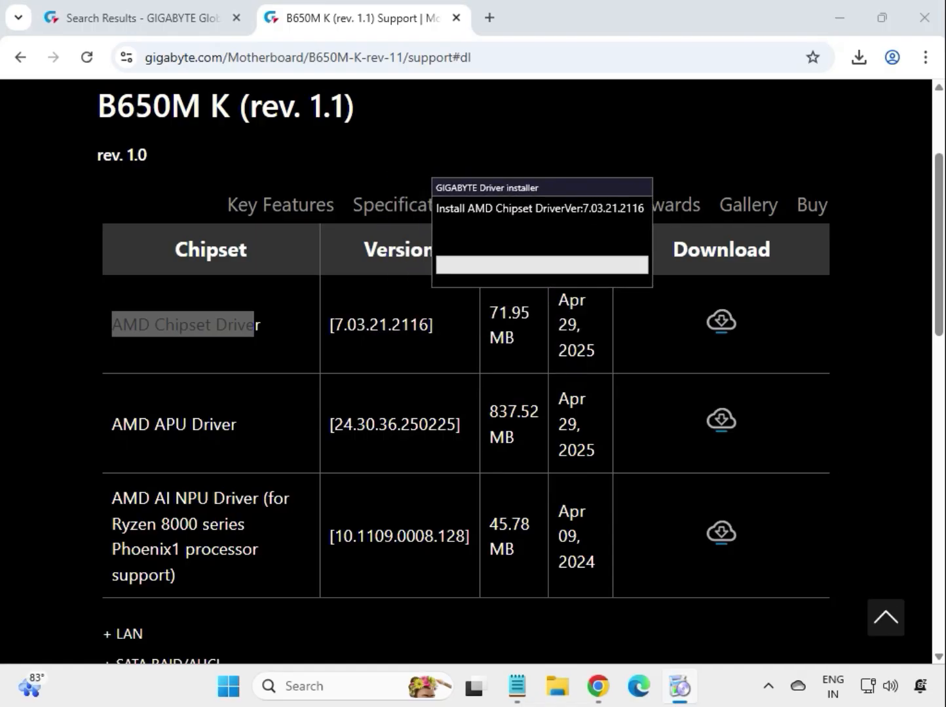
left_click_drag(587, 188, 554, 26)
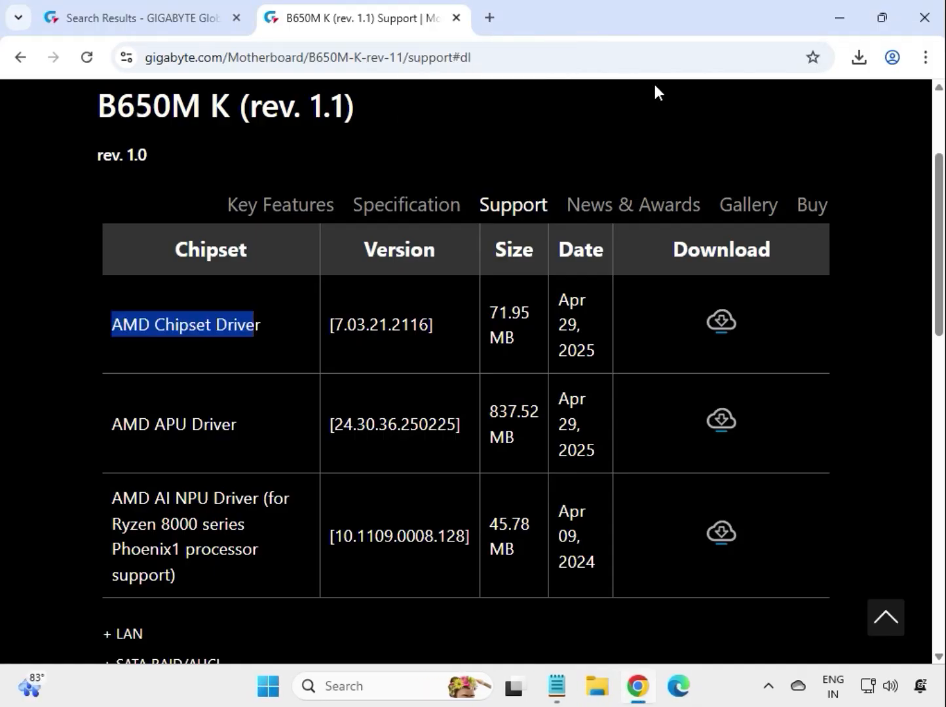
Download the Realtek LAN Driver version 11.24.0318.2025 from the LAN section and open the downloaded archive.
left_click(855, 357)
scroll(721, 375, "down", 4)
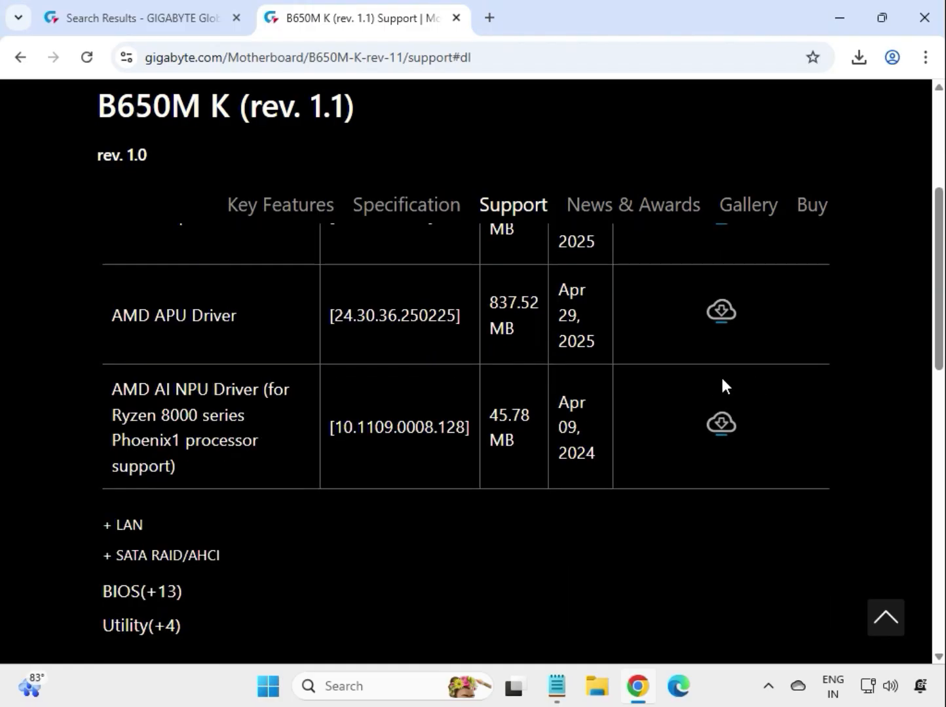
left_click(127, 358)
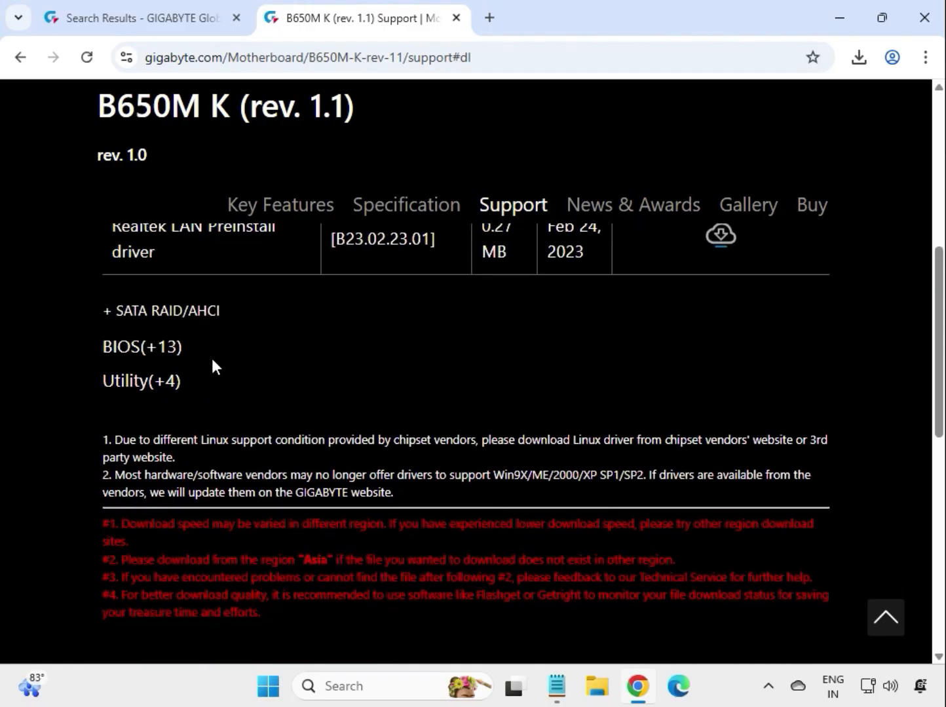
left_click_drag(134, 344, 754, 339)
left_click(722, 338)
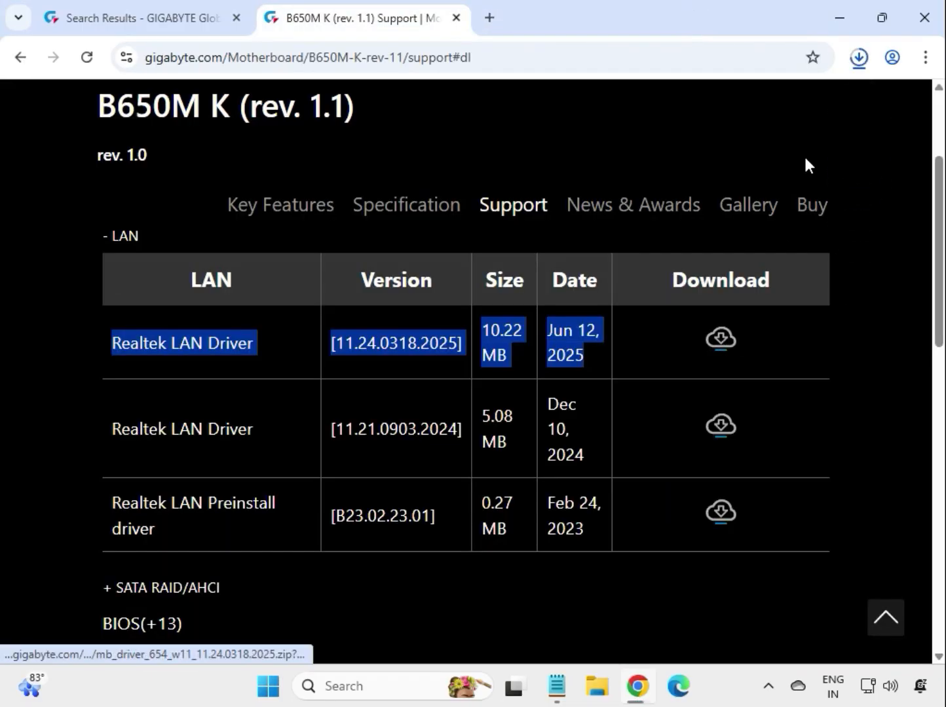
left_click(859, 60)
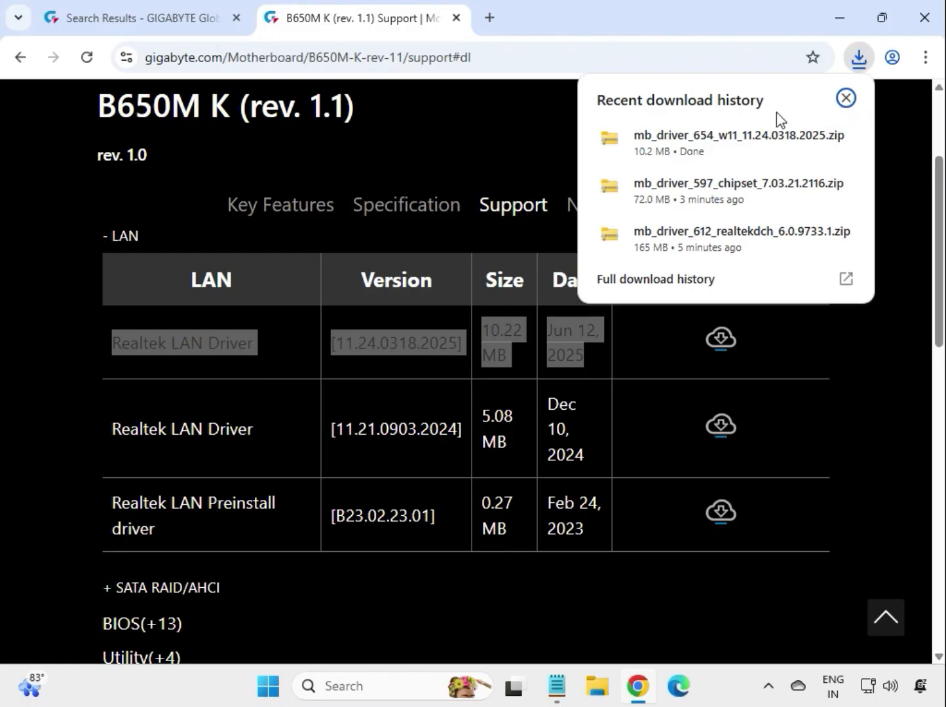
left_click(710, 155)
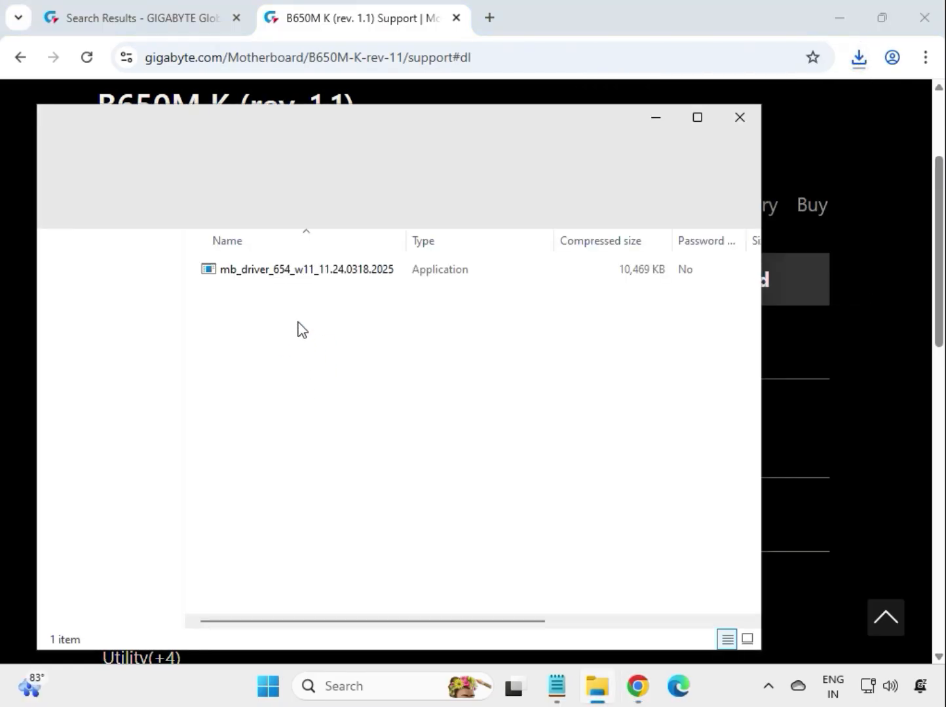
Run the Realtek LAN driver installer, allow it to make changes to the device, and close the archive window after installation.
left_click(291, 276)
double_click(292, 276)
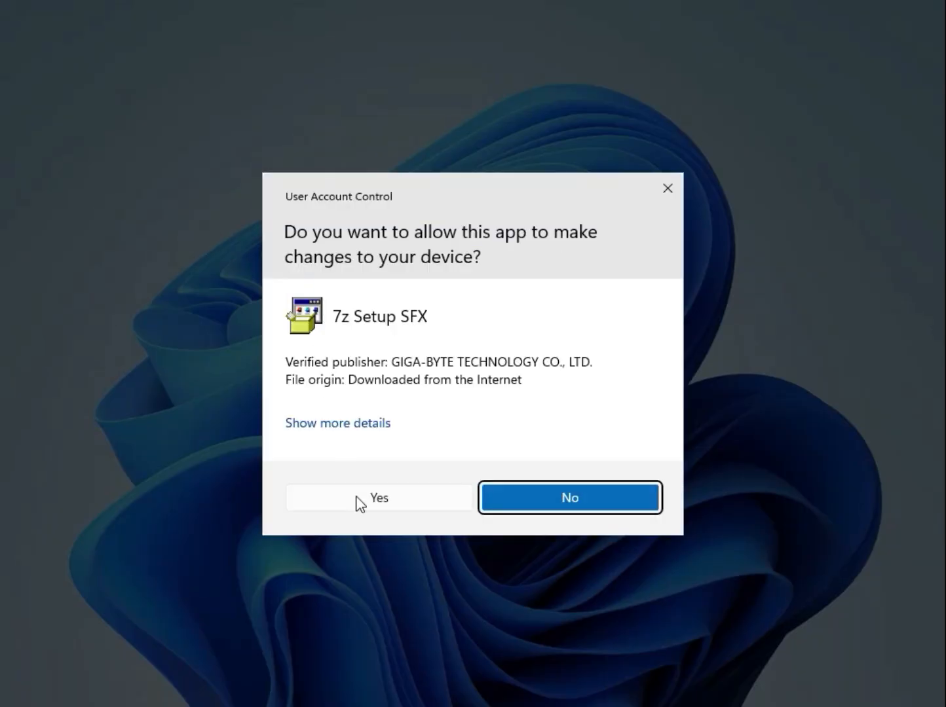
left_click(359, 502)
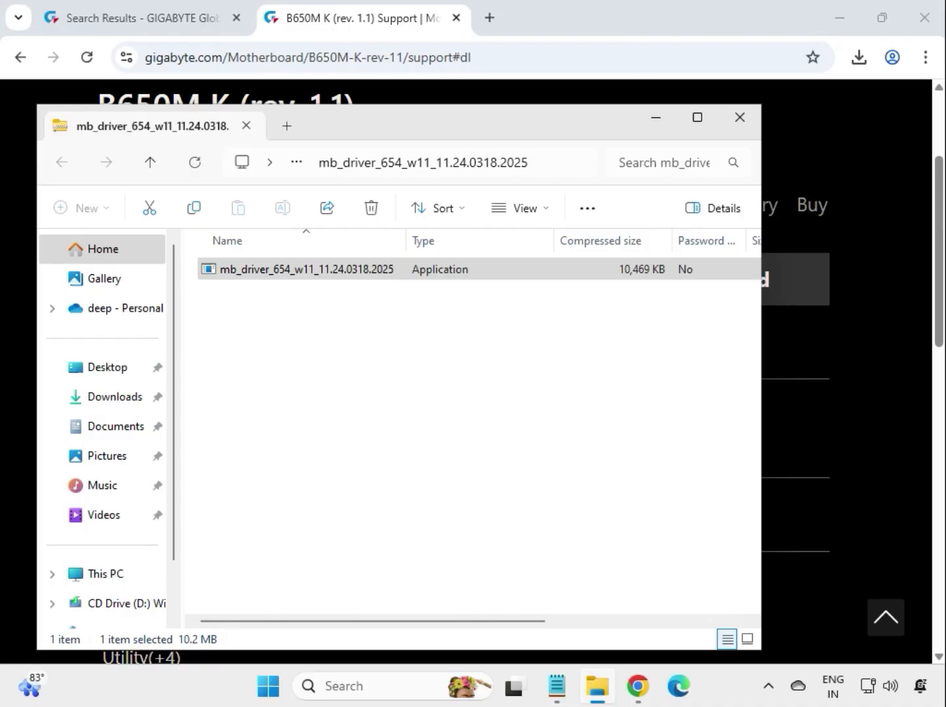
left_click(746, 125)
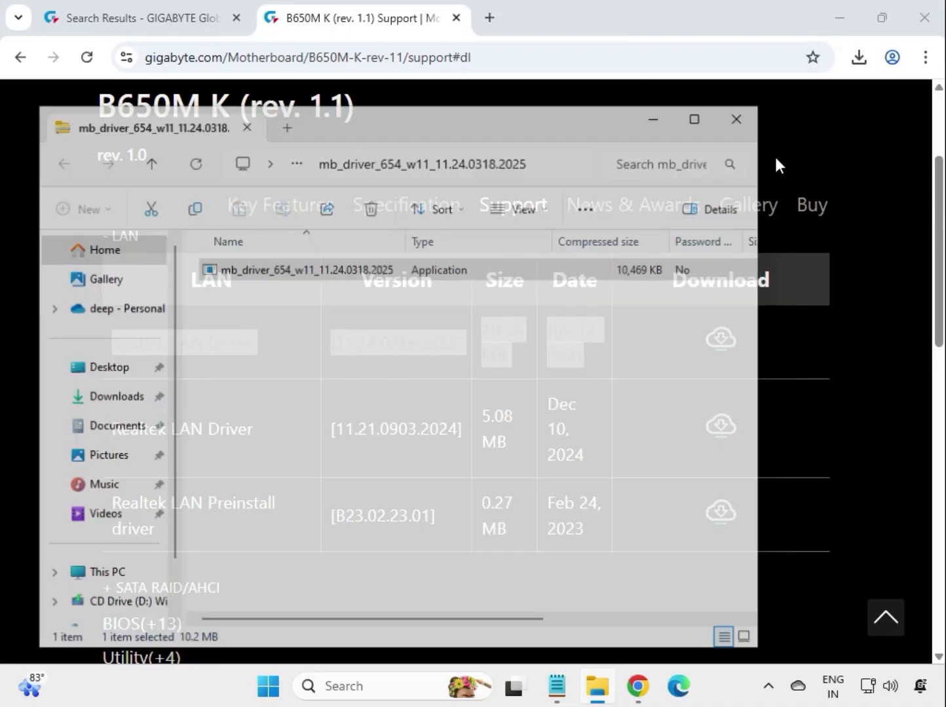